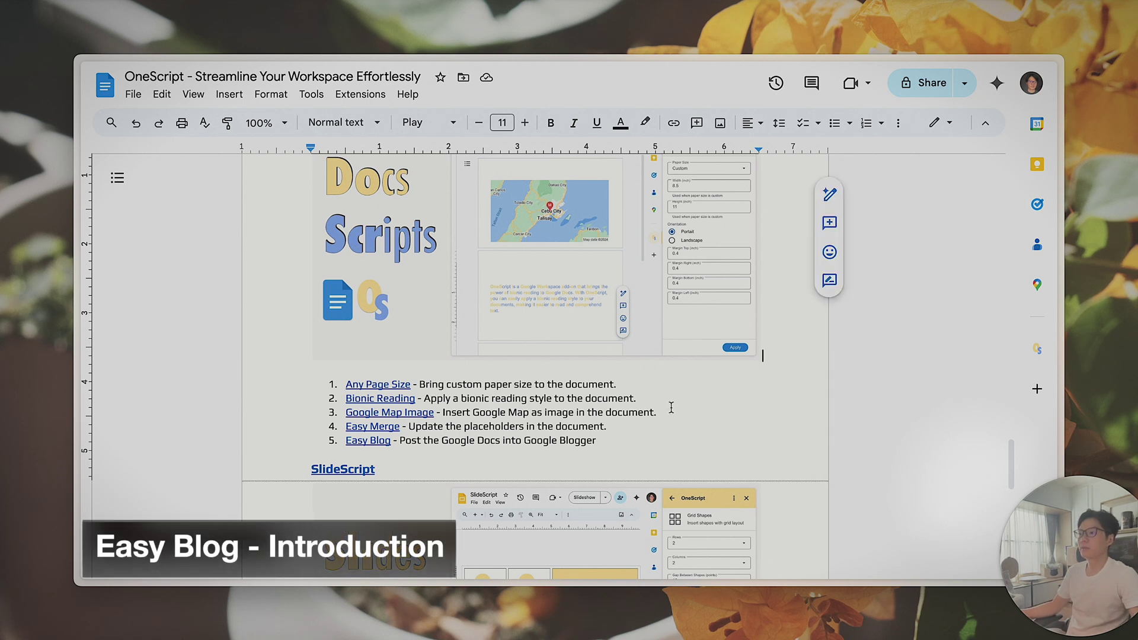
# - Look over the Easy Blog list item and its link preview, then open the OneScript add-on sidebar
pyautogui.moveTo(599, 441); pyautogui.dragTo(346, 442)
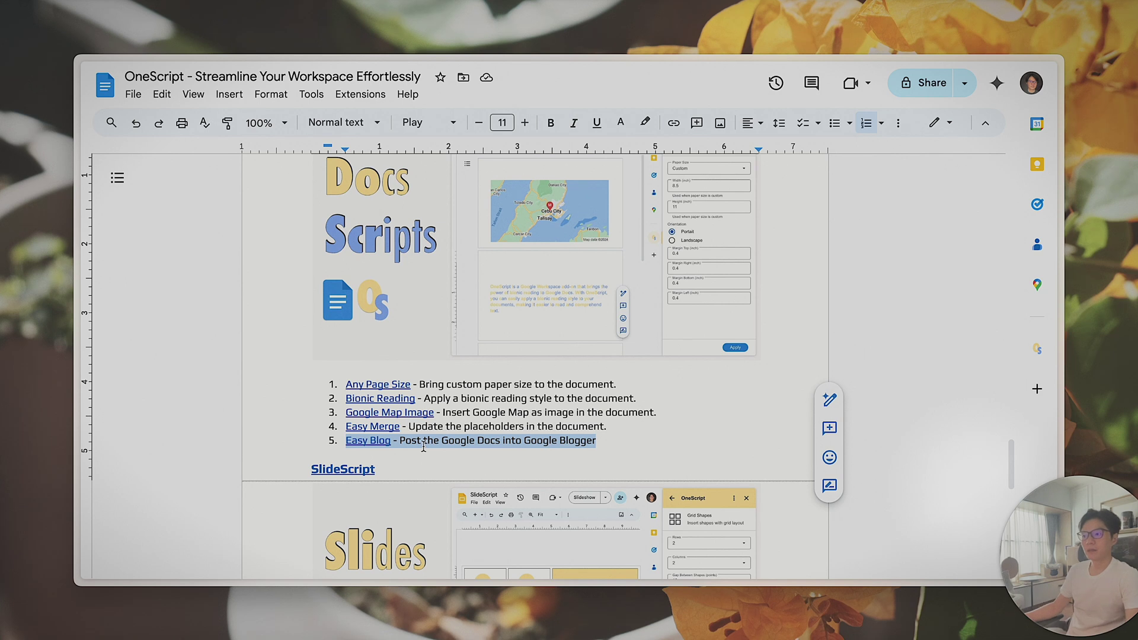
pyautogui.scroll(-1, 408, 436)
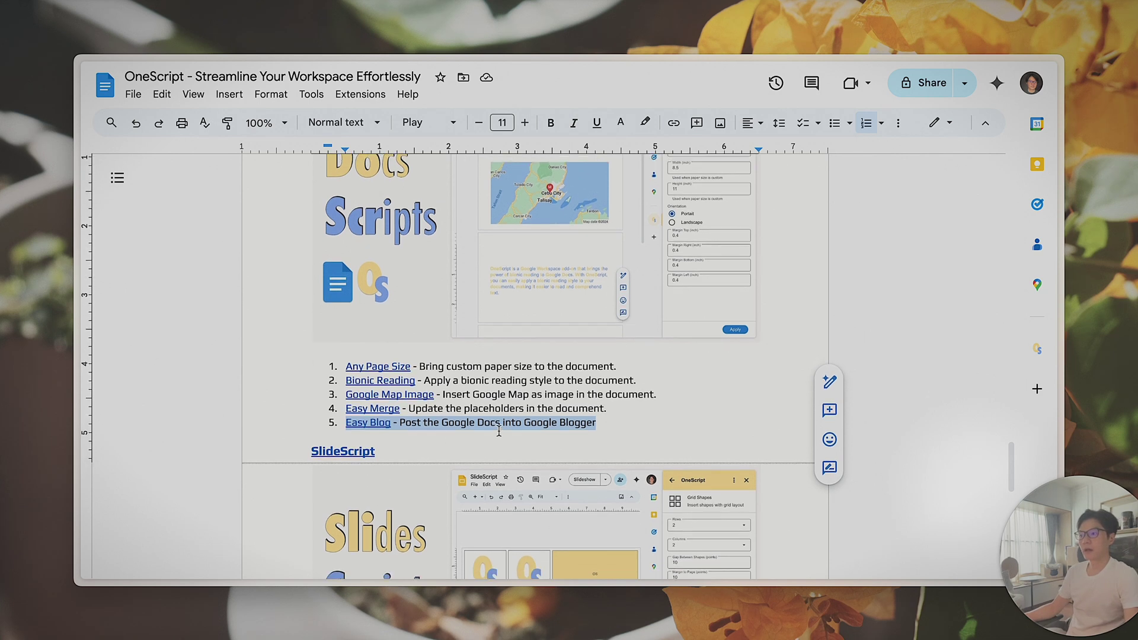
pyautogui.scroll(2, 500, 430)
pyautogui.click(364, 470)
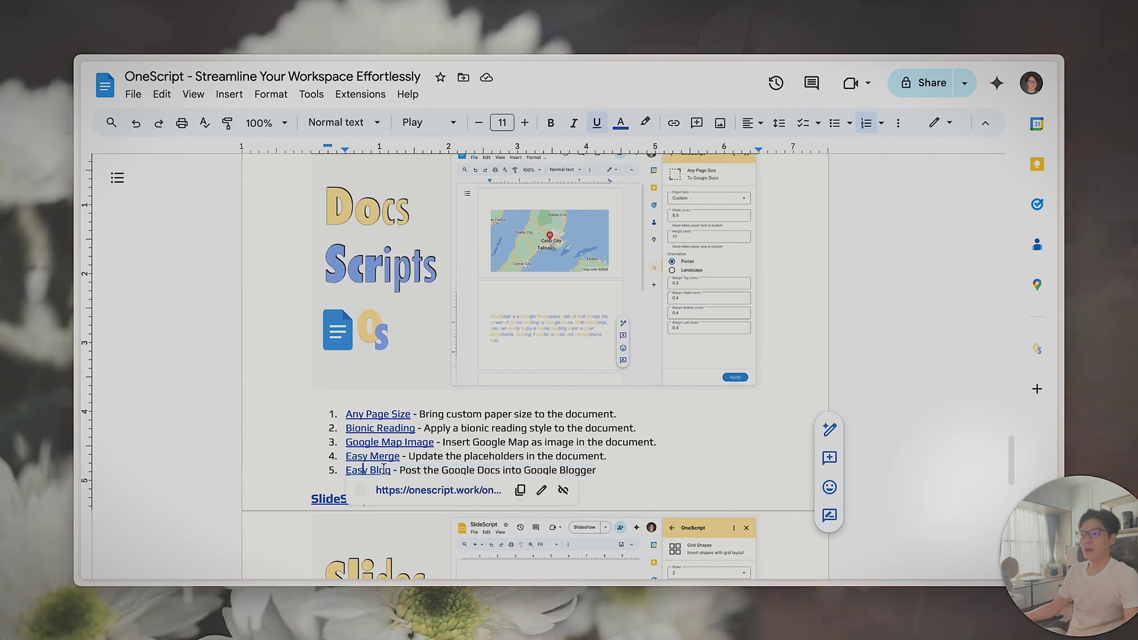
pyautogui.click(440, 470)
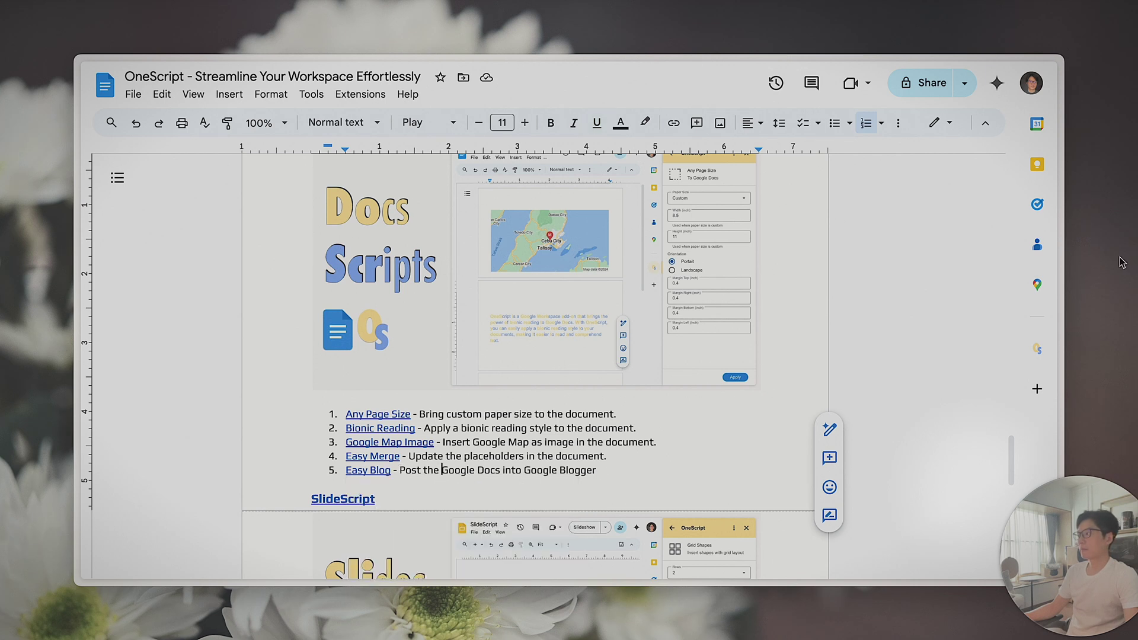
pyautogui.click(1039, 351)
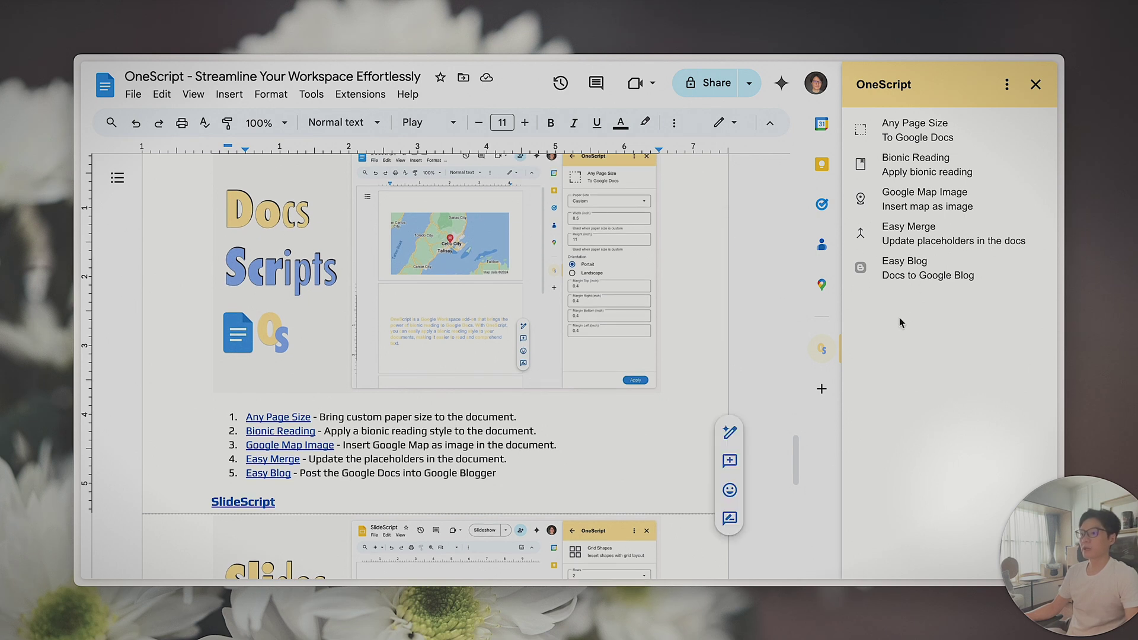
# - Scroll the document back up to its title and OneScript banner
pyautogui.scroll(-20, 602, 363)
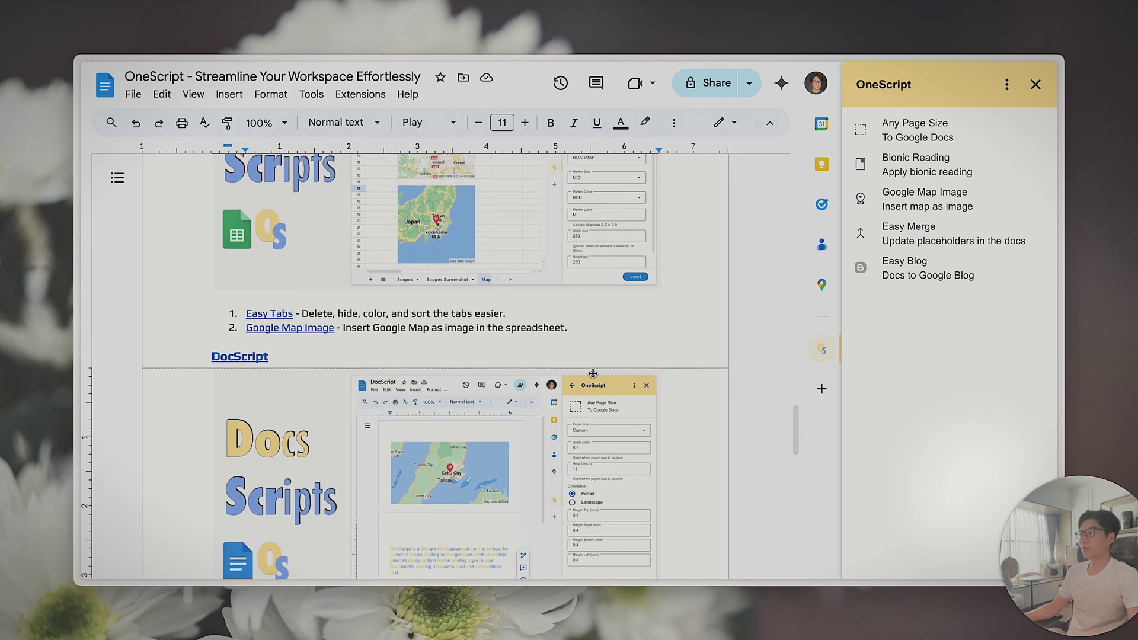
pyautogui.scroll(20, 223, 365)
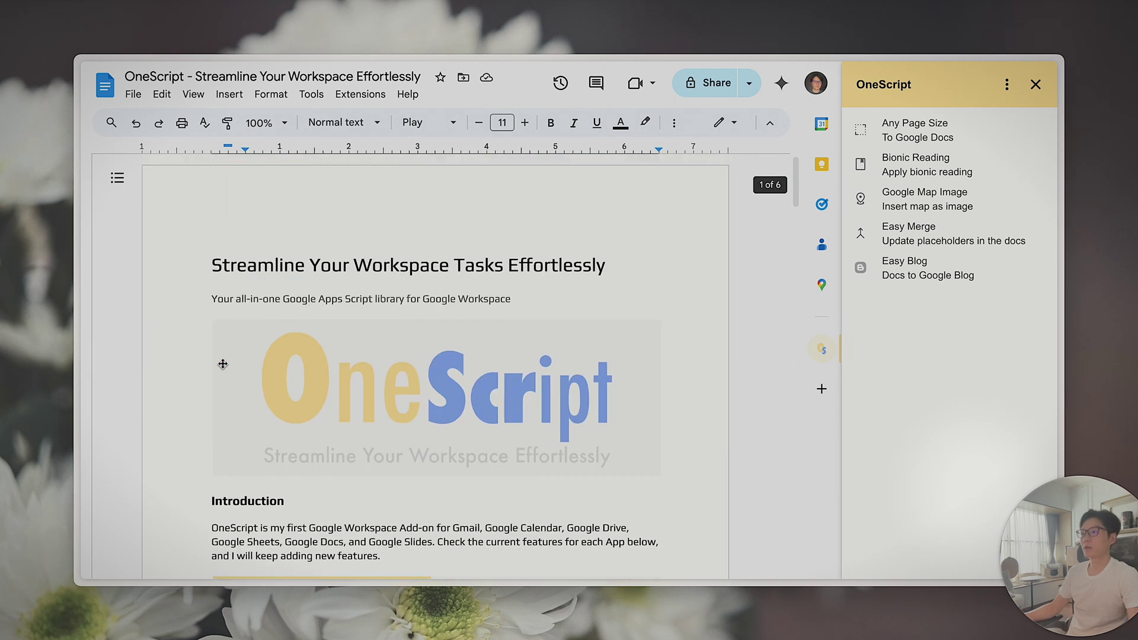
# - Open the Easy Blog form, review its prefilled document title, and expand the Post to Blog list
pyautogui.click(906, 274)
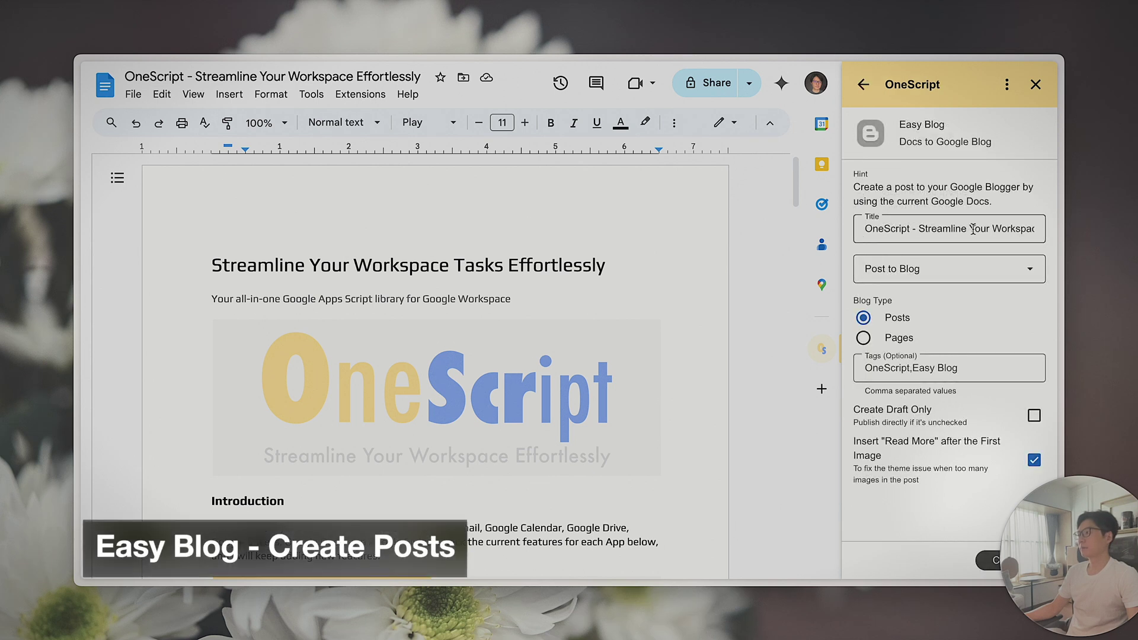
pyautogui.moveTo(864, 231); pyautogui.dragTo(1041, 232)
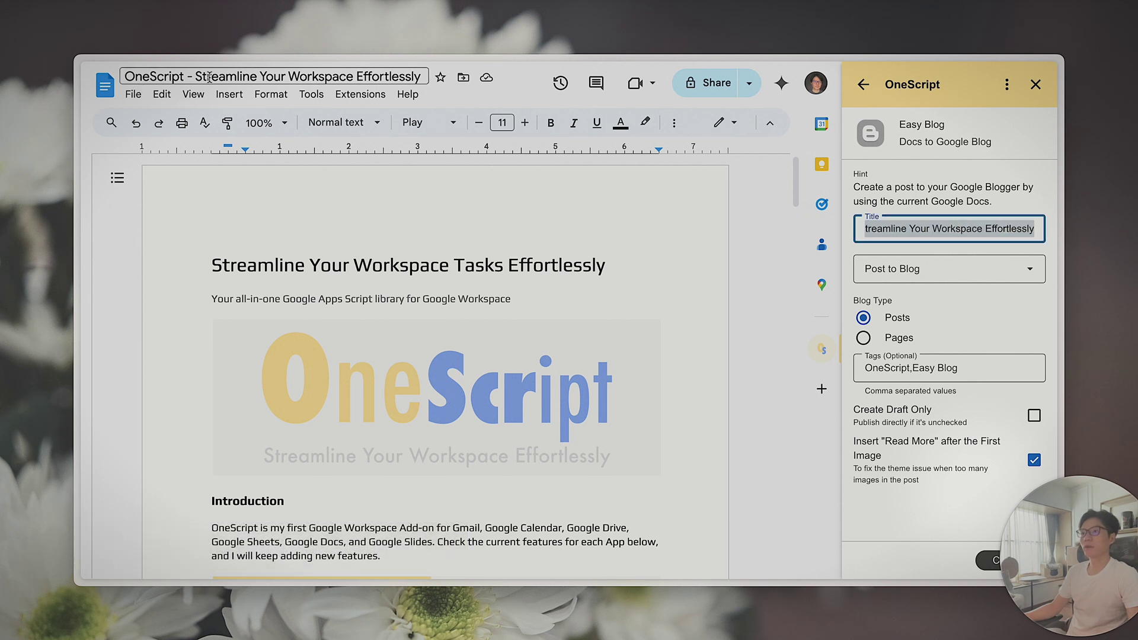
pyautogui.click(899, 230)
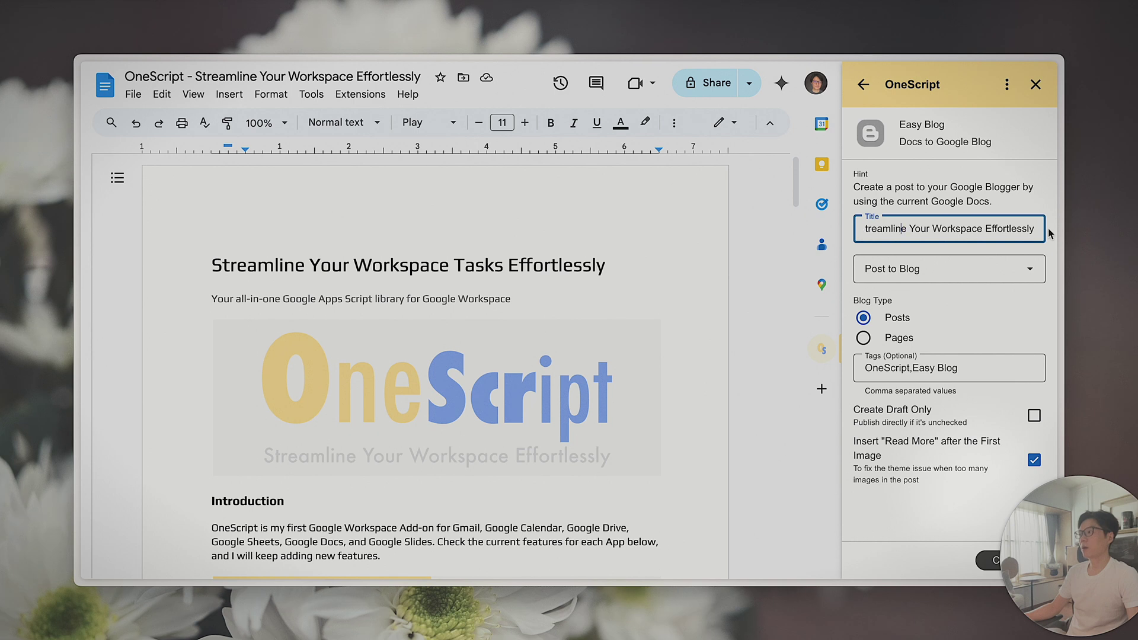
pyautogui.press('Home')
pyautogui.hotkey('shift', 'End')
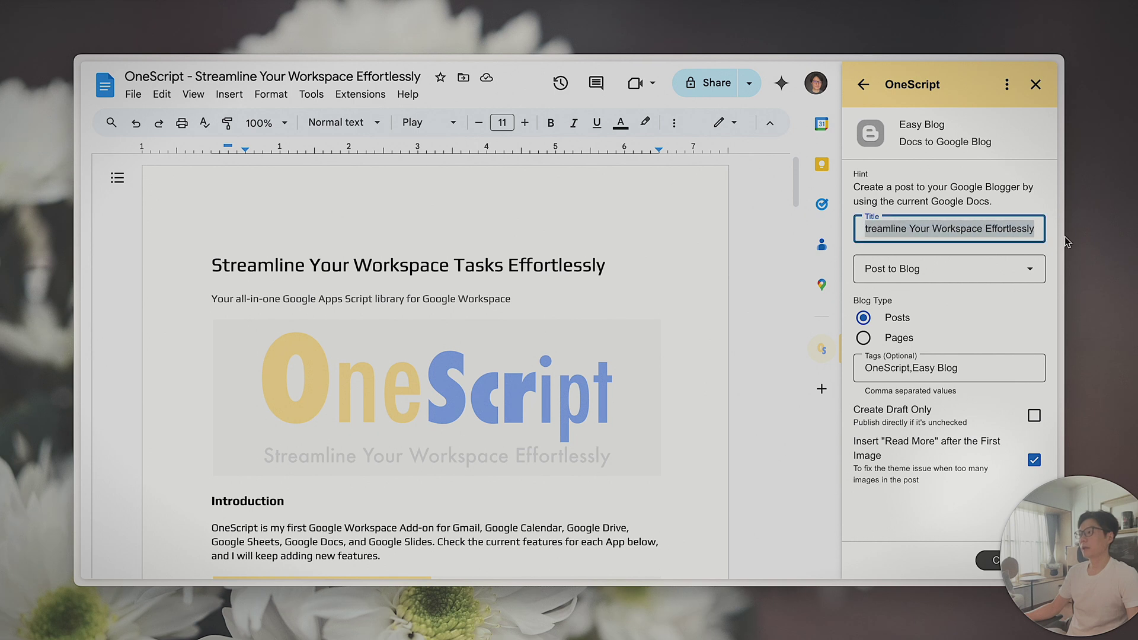
pyautogui.click(973, 230)
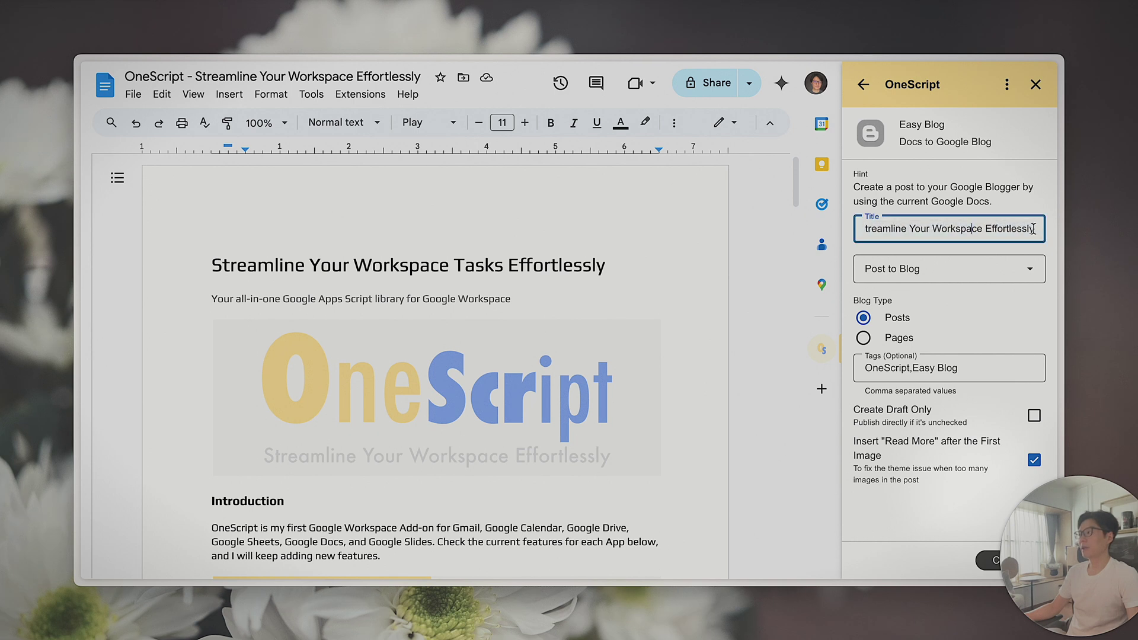
pyautogui.hotkey('shift', 'Home')
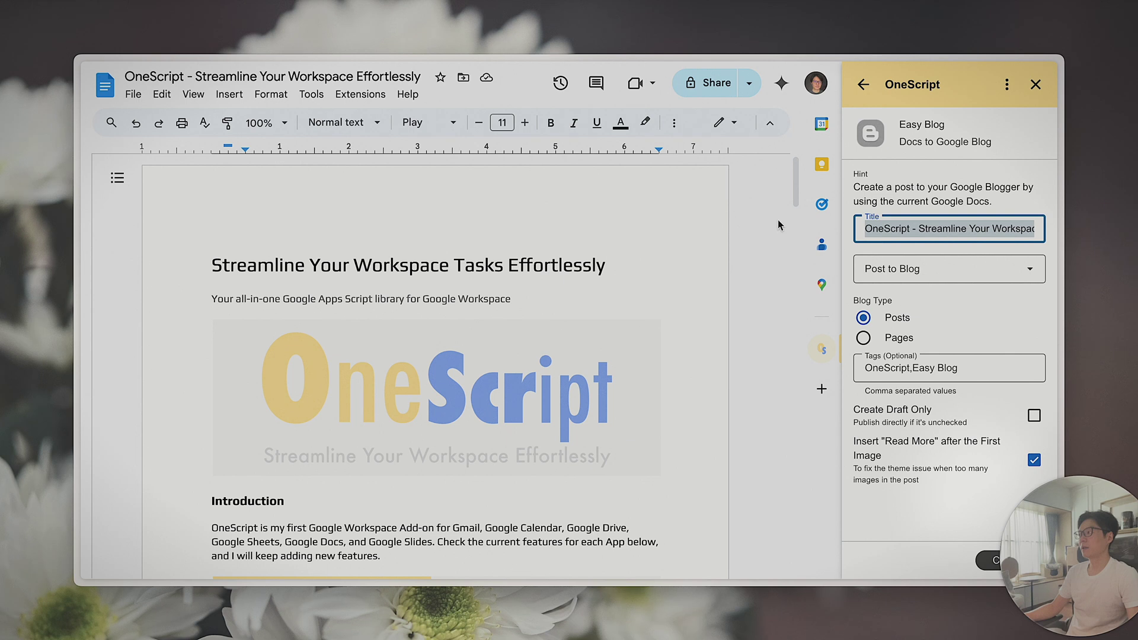
pyautogui.click(926, 276)
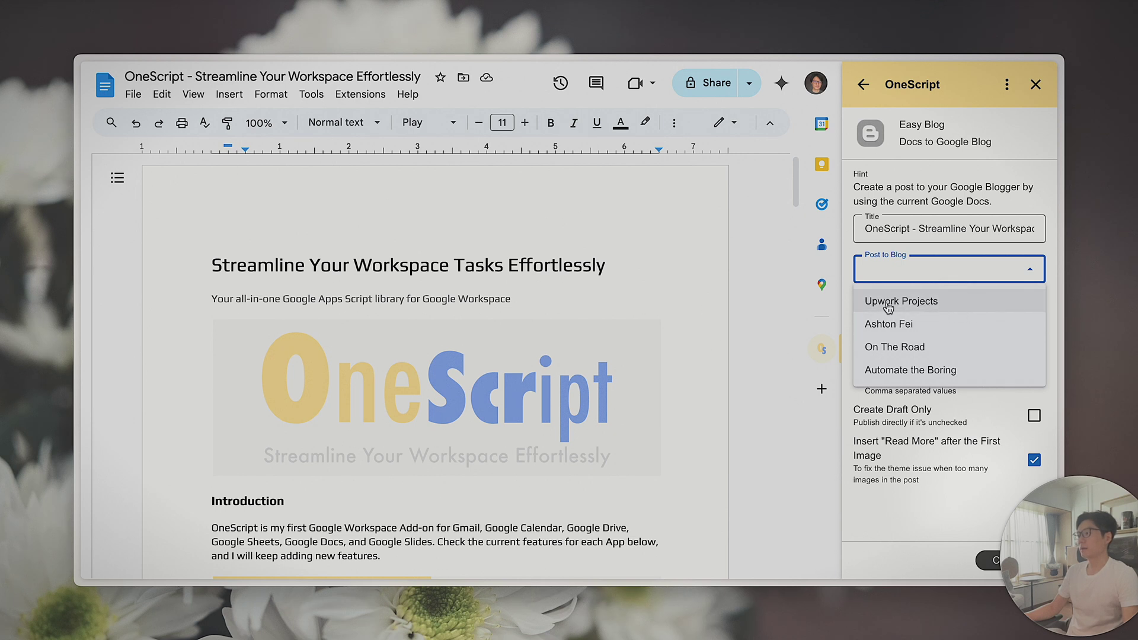
# - Choose the Upwork Projects blog and review the tags OneScript,Easy Blog
pyautogui.click(896, 303)
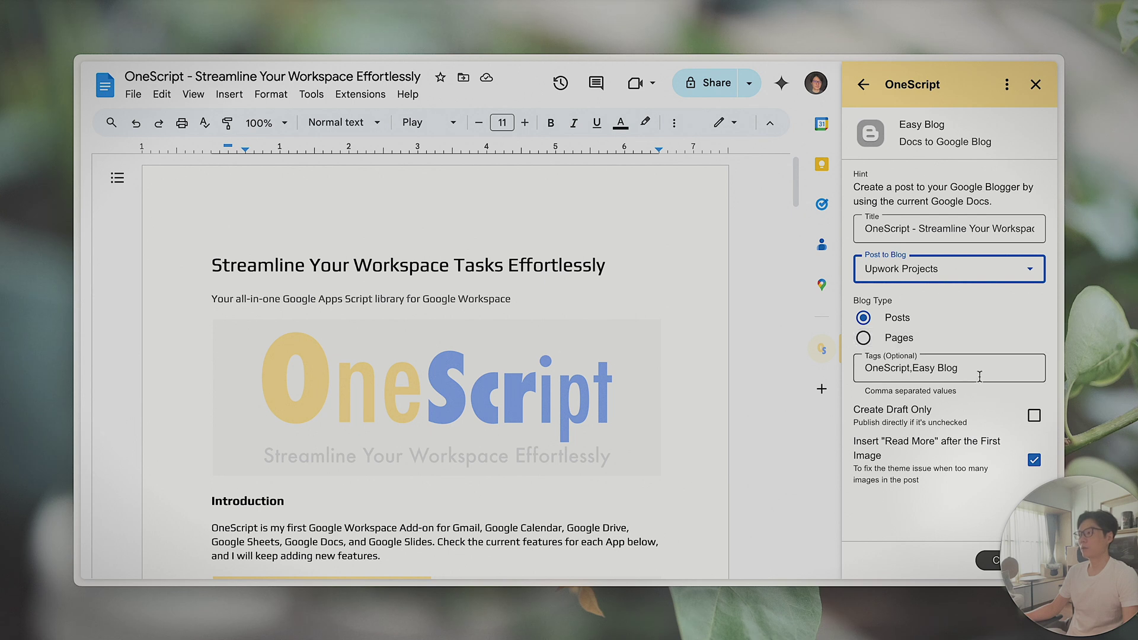
pyautogui.tripleClick(882, 352)
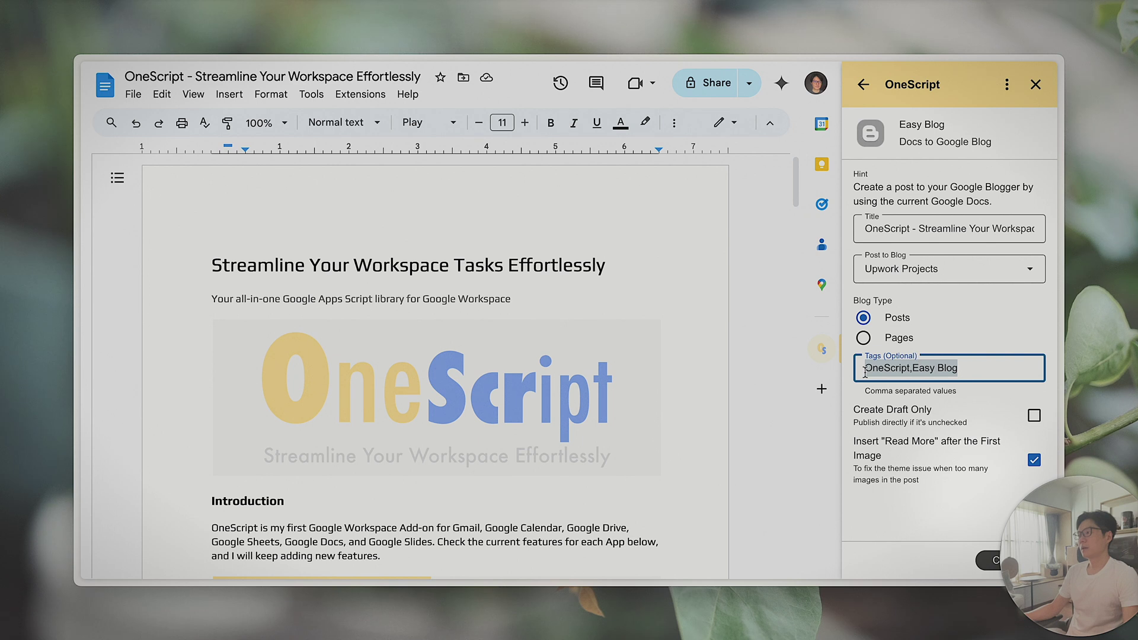
pyautogui.click(972, 366)
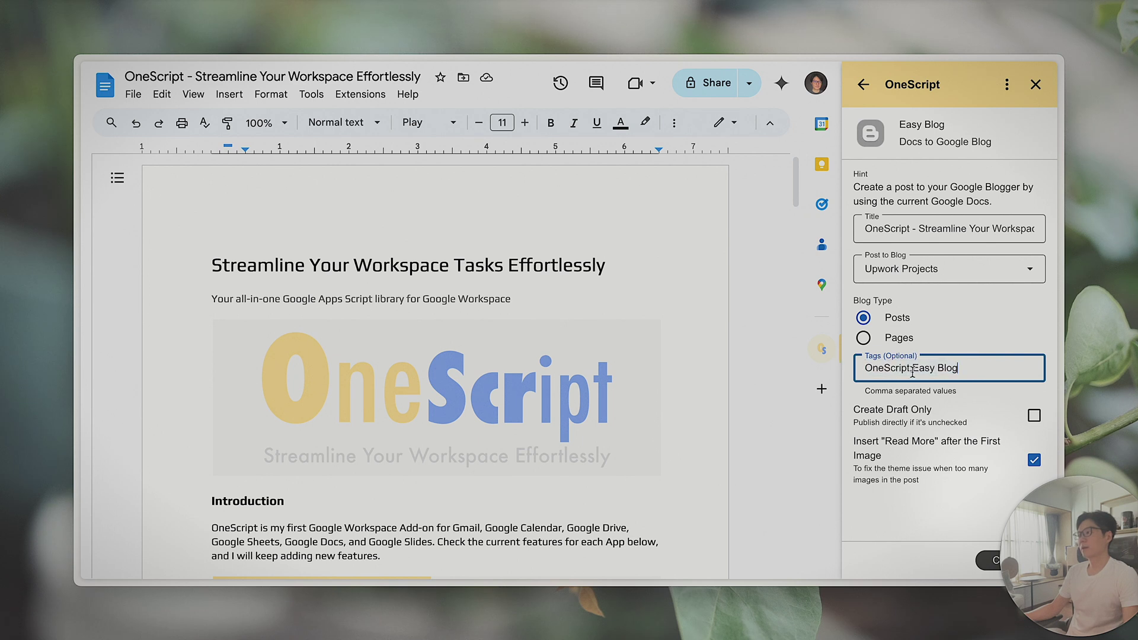
pyautogui.moveTo(963, 372); pyautogui.dragTo(797, 370)
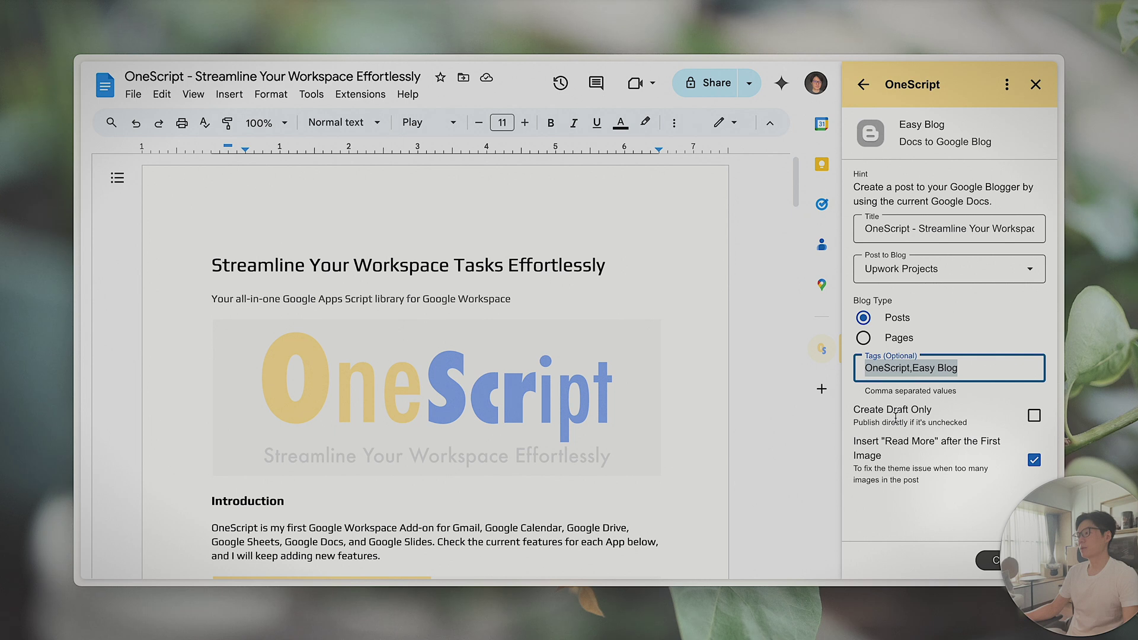
# - Leave Create Draft Only unchecked so the post publishes directly
pyautogui.moveTo(857, 411); pyautogui.dragTo(960, 420)
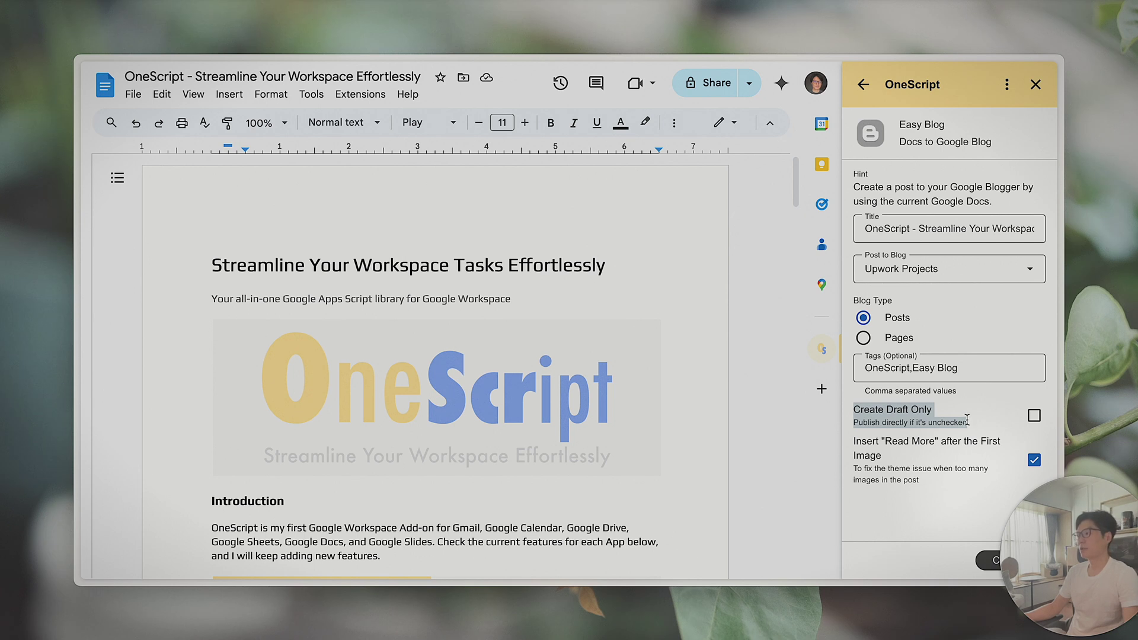
pyautogui.click(1035, 416)
pyautogui.moveTo(976, 422); pyautogui.dragTo(860, 410)
pyautogui.click(1034, 416)
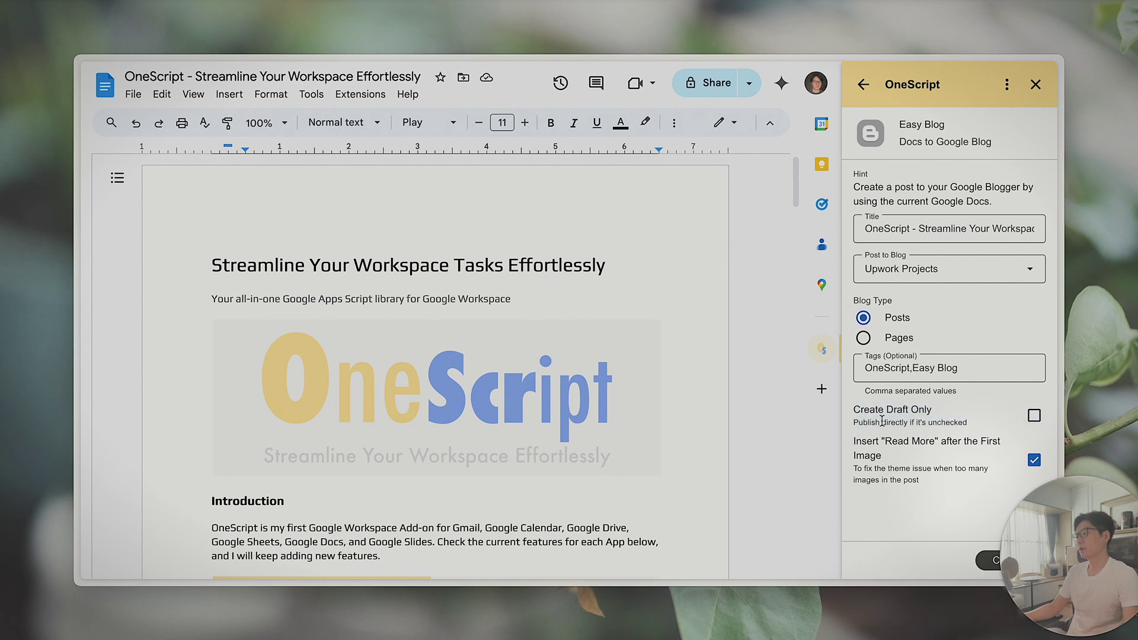
pyautogui.moveTo(856, 409); pyautogui.dragTo(987, 424)
pyautogui.click(986, 419)
# - Review the Insert Read More option, leaving it checked
pyautogui.moveTo(855, 441); pyautogui.dragTo(950, 484)
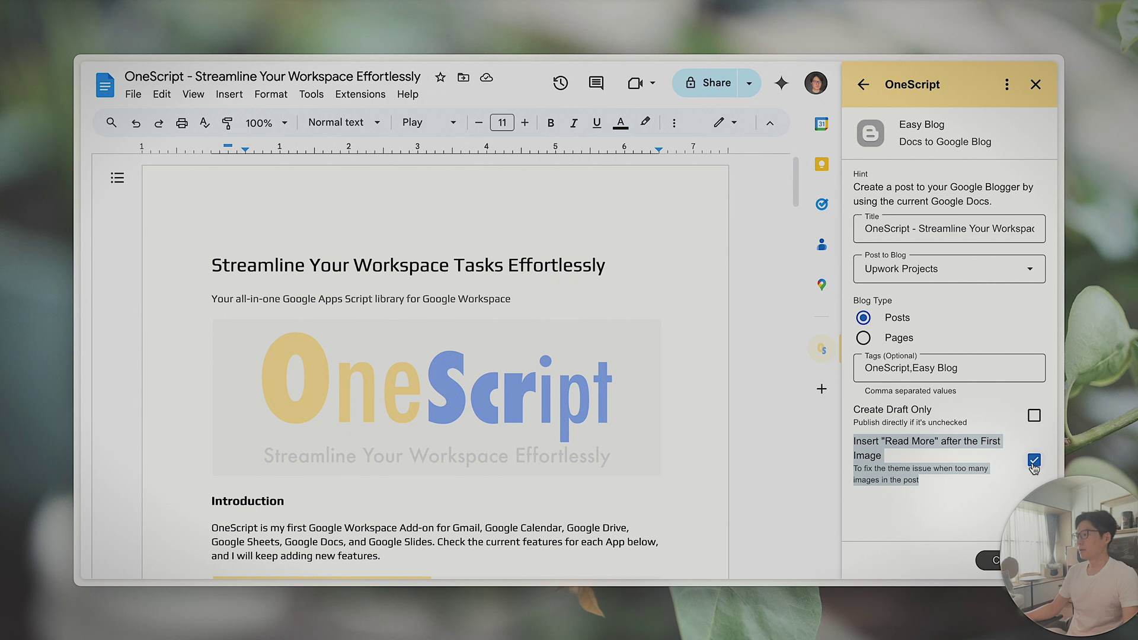
pyautogui.click(928, 503)
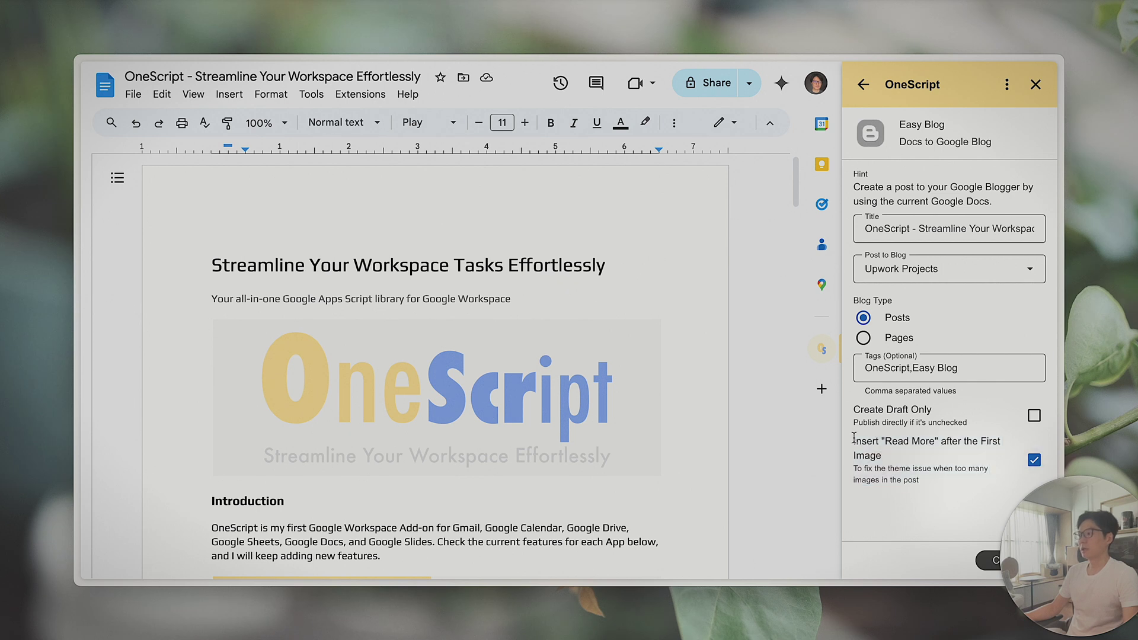
pyautogui.moveTo(854, 440); pyautogui.dragTo(940, 481)
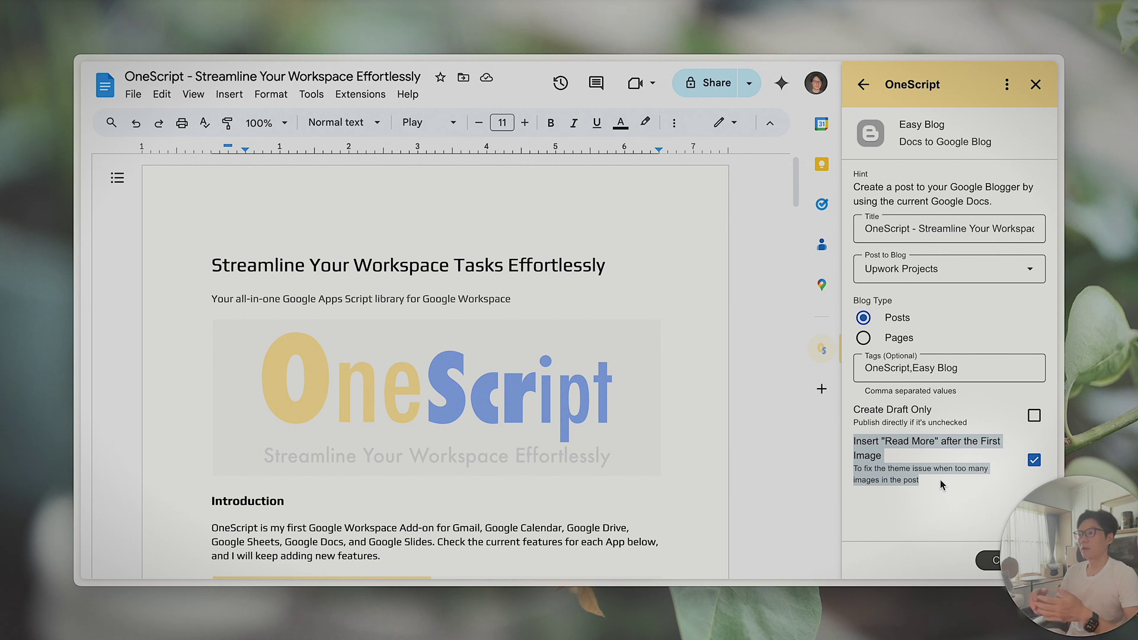
pyautogui.scroll(-20, 368, 452)
pyautogui.scroll(-15, 369, 452)
pyautogui.scroll(17, 368, 452)
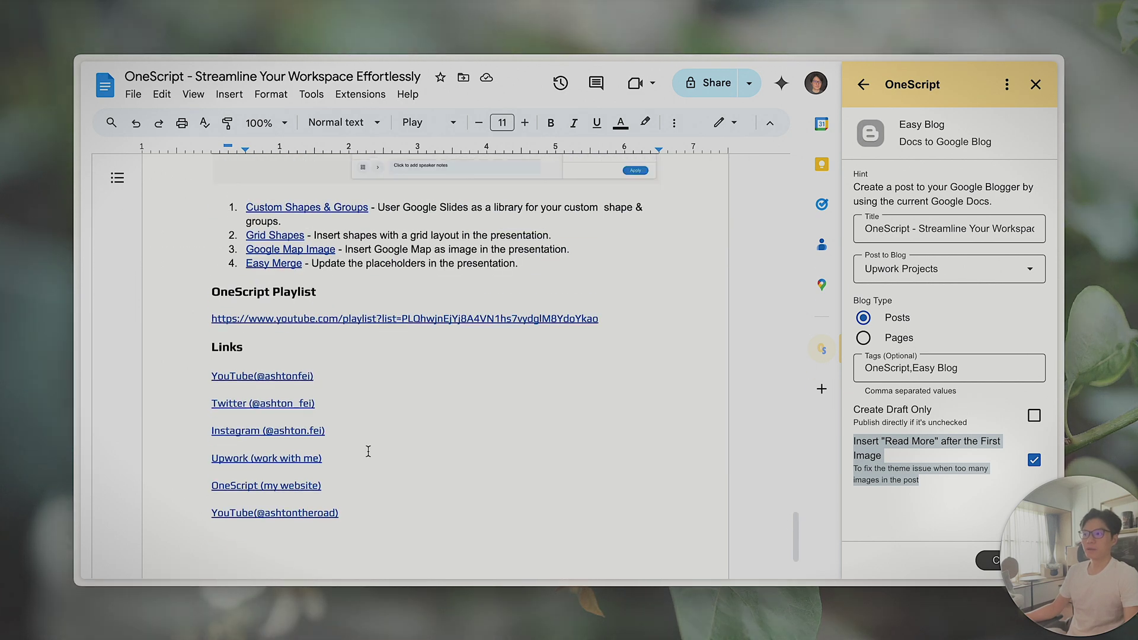
pyautogui.scroll(20, 369, 452)
pyautogui.click(488, 401)
pyautogui.scroll(-5, 513, 469)
pyautogui.scroll(-12, 514, 469)
pyautogui.scroll(6, 490, 404)
pyautogui.scroll(10, 490, 404)
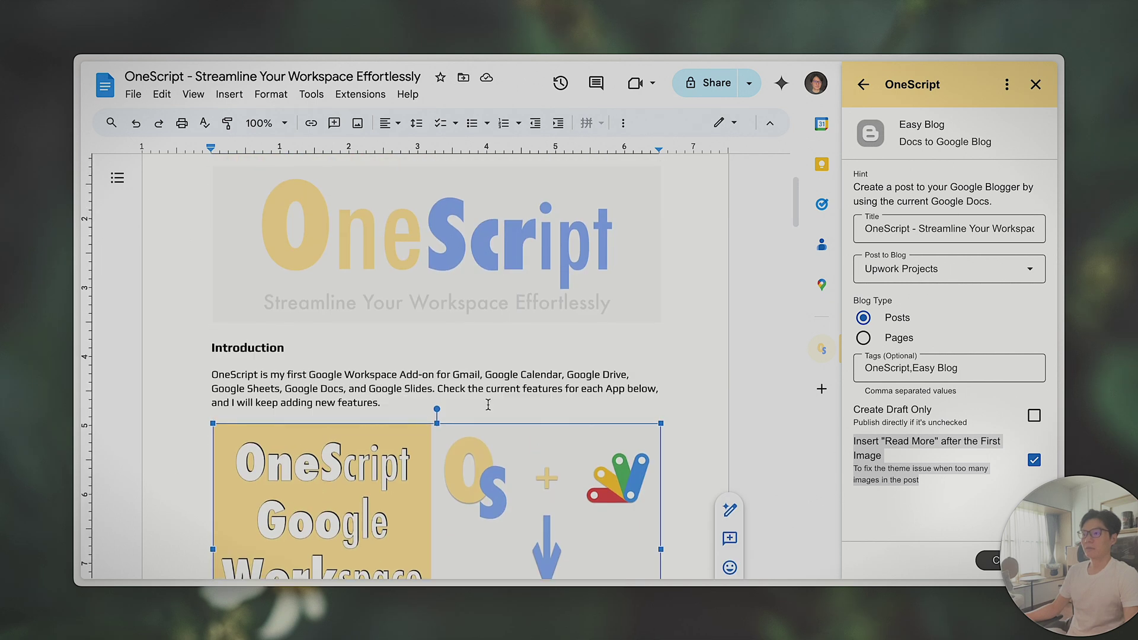
pyautogui.scroll(3, 488, 406)
pyautogui.moveTo(932, 484); pyautogui.dragTo(852, 447)
pyautogui.click(922, 480)
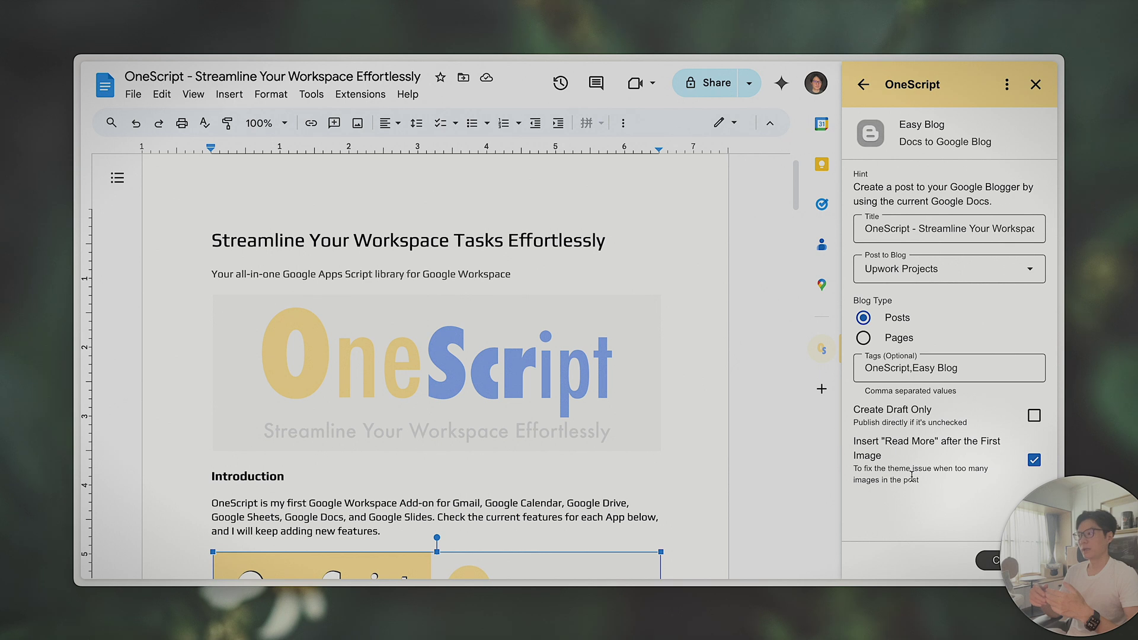
pyautogui.click(243, 436)
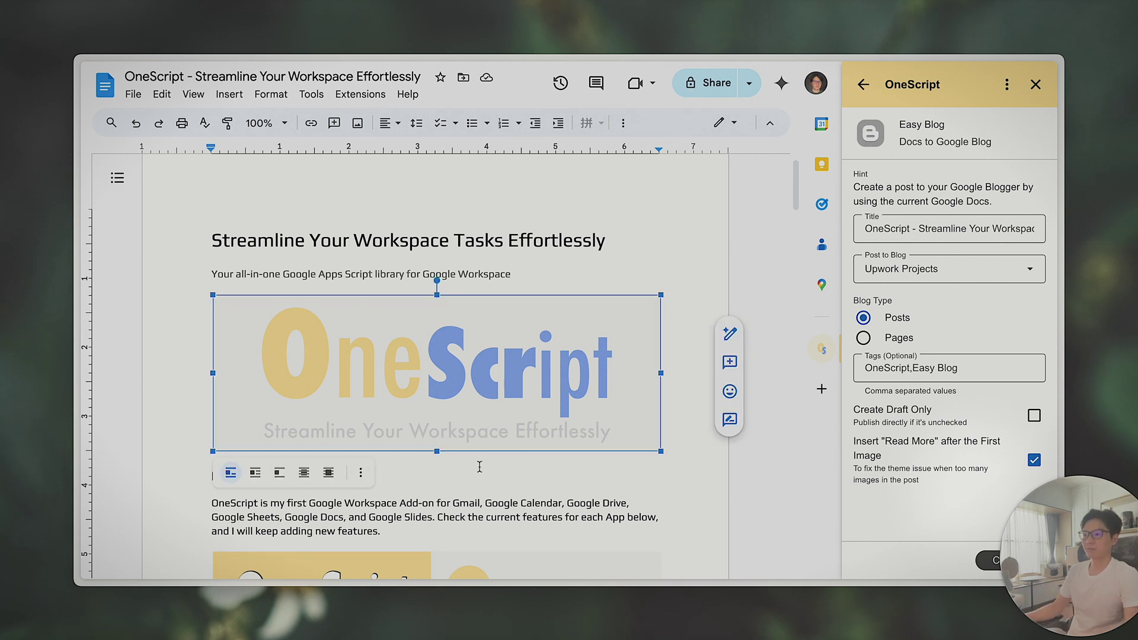
pyautogui.doubleClick(900, 443)
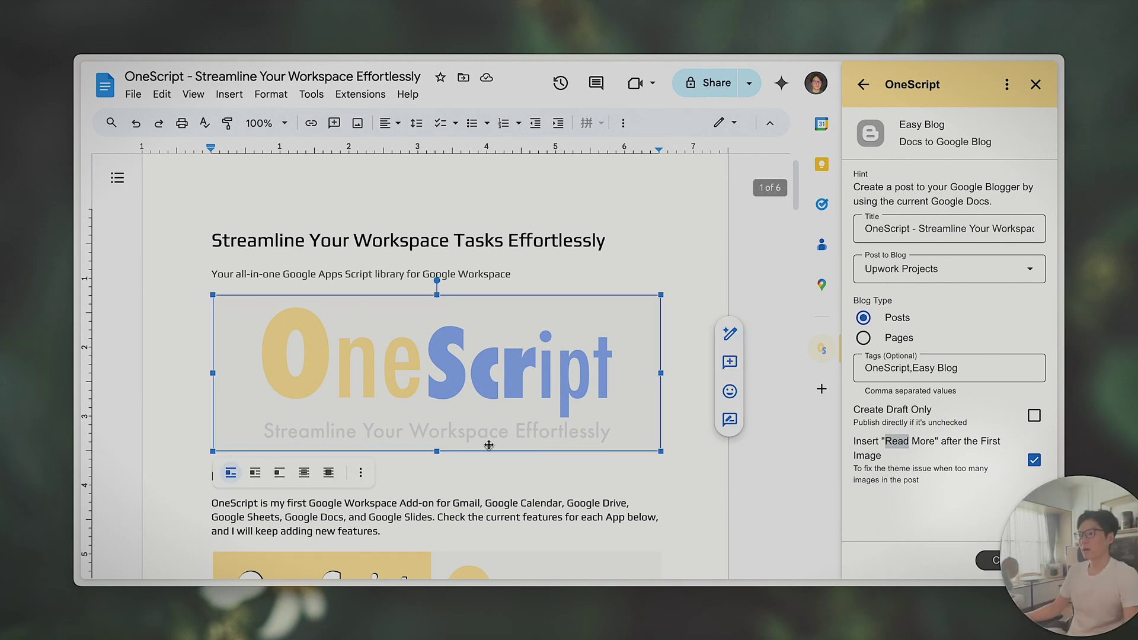
pyautogui.click(330, 474)
pyautogui.click(213, 461)
pyautogui.click(215, 473)
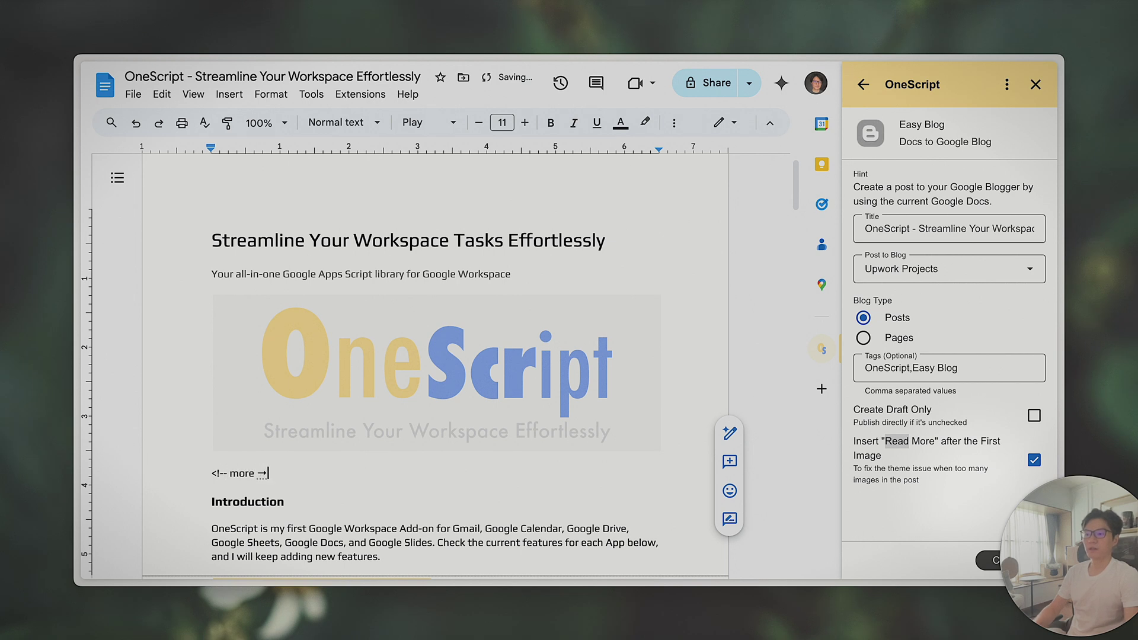
pyautogui.press('BackSpace')
pyautogui.press('BackSpace')
pyautogui.press('BackSpace')
pyautogui.press('BackSpace')
pyautogui.press('BackSpace')
pyautogui.press('BackSpace')
pyautogui.press('BackSpace')
pyautogui.press('BackSpace')
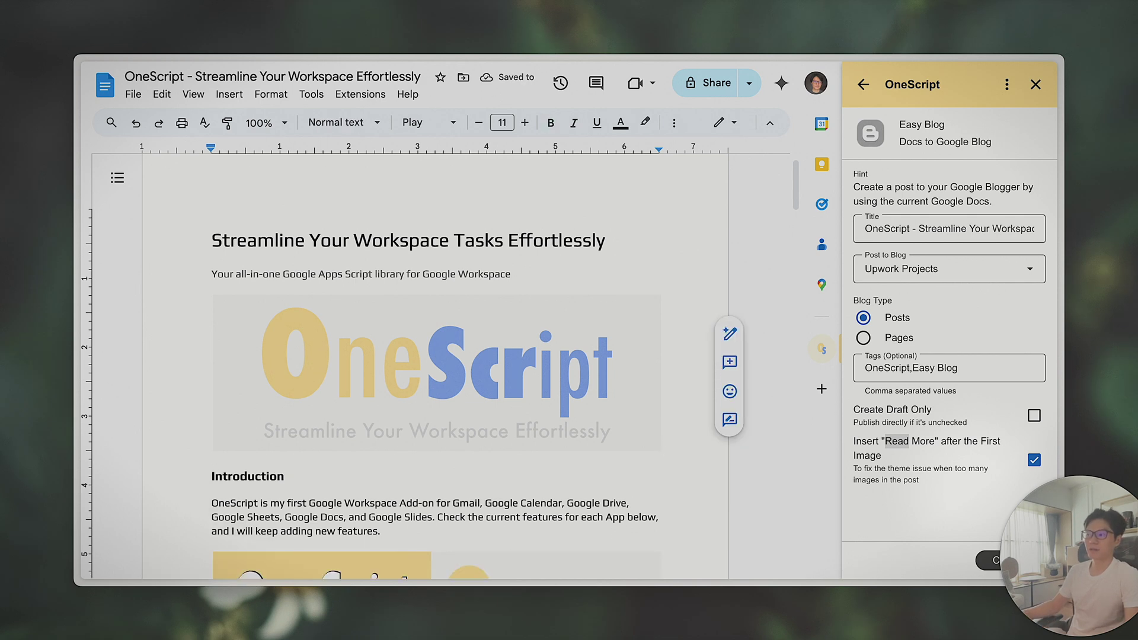
pyautogui.moveTo(919, 482); pyautogui.dragTo(849, 448)
# - Publish the document as a post to the Upwork Projects blog with Create
pyautogui.click(894, 518)
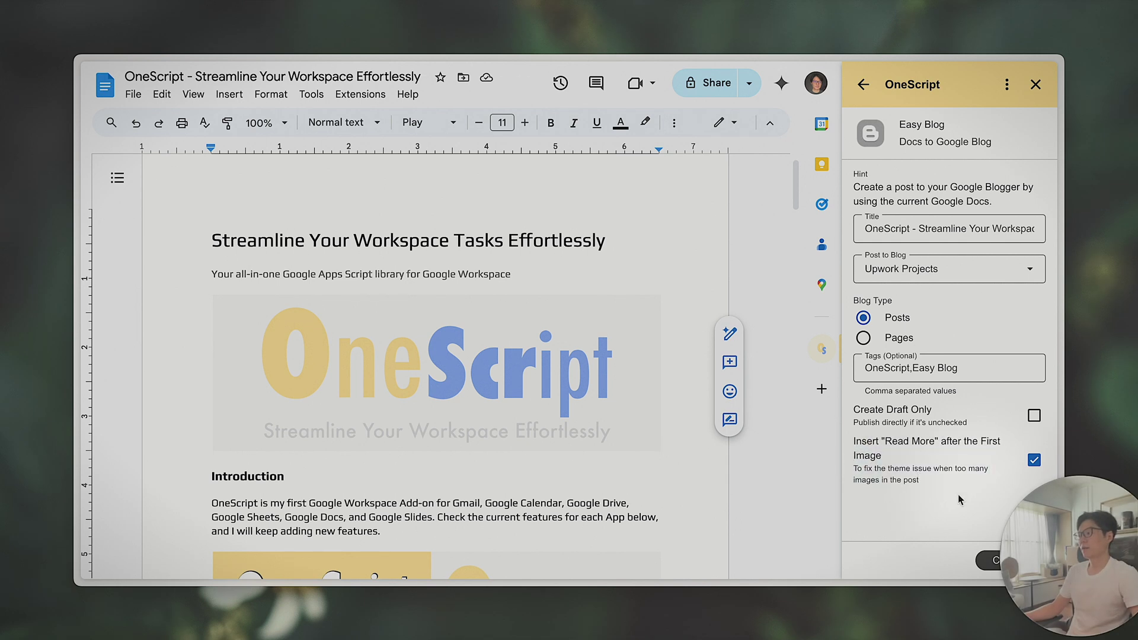
pyautogui.click(985, 563)
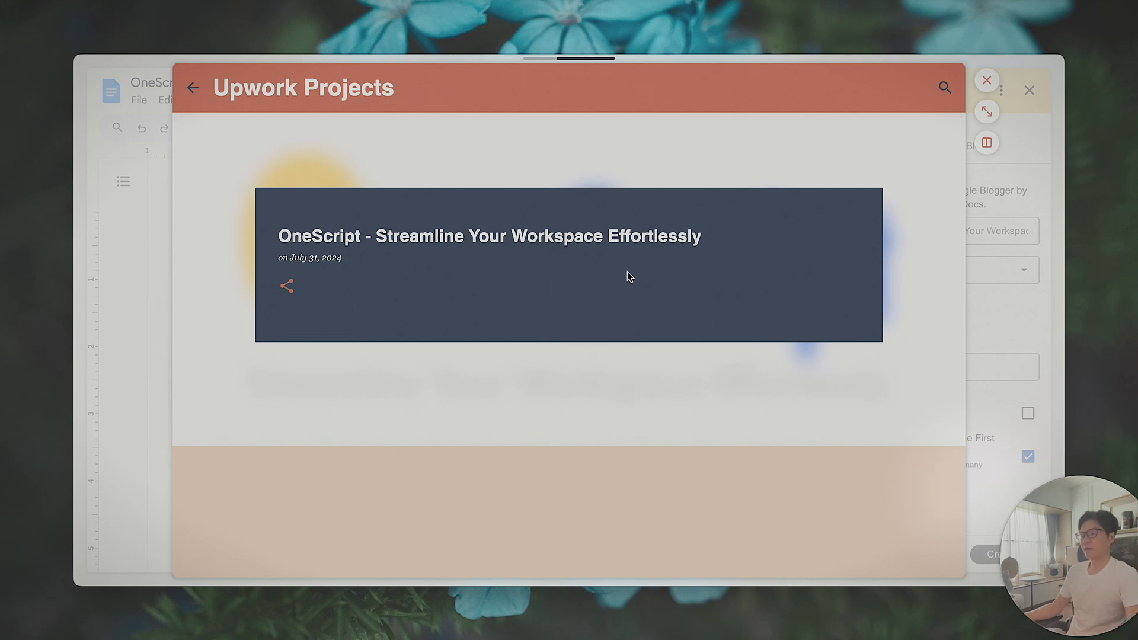
pyautogui.hotkey('ctrl', 'l')
pyautogui.click(630, 222)
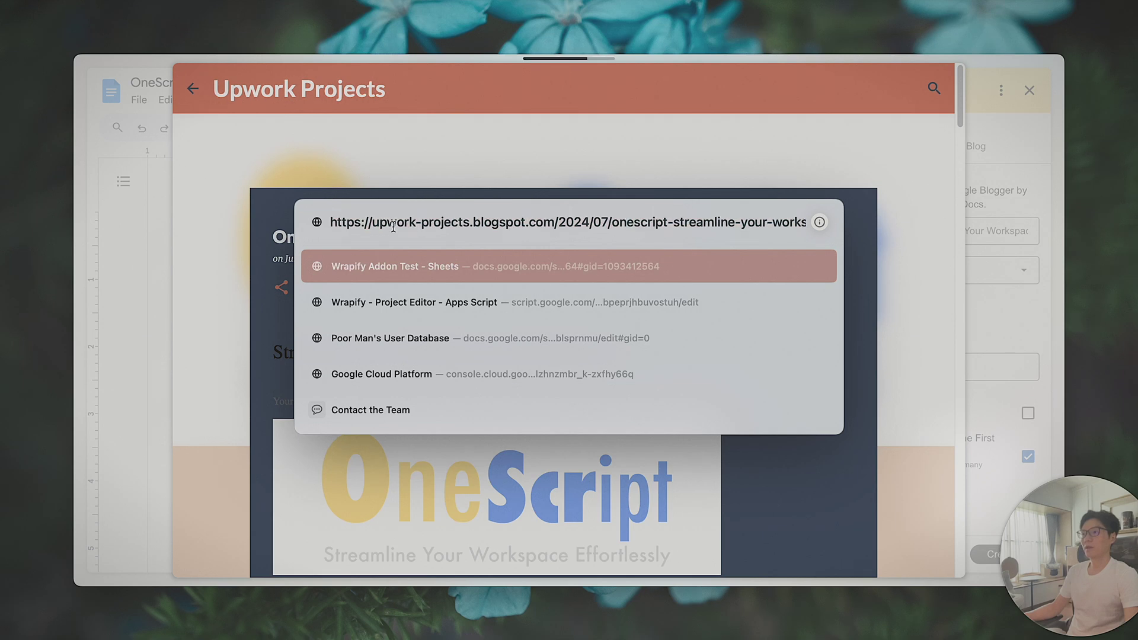
pyautogui.moveTo(558, 223); pyautogui.dragTo(900, 232)
pyautogui.moveTo(775, 224); pyautogui.dragTo(540, 224)
pyautogui.click(906, 407)
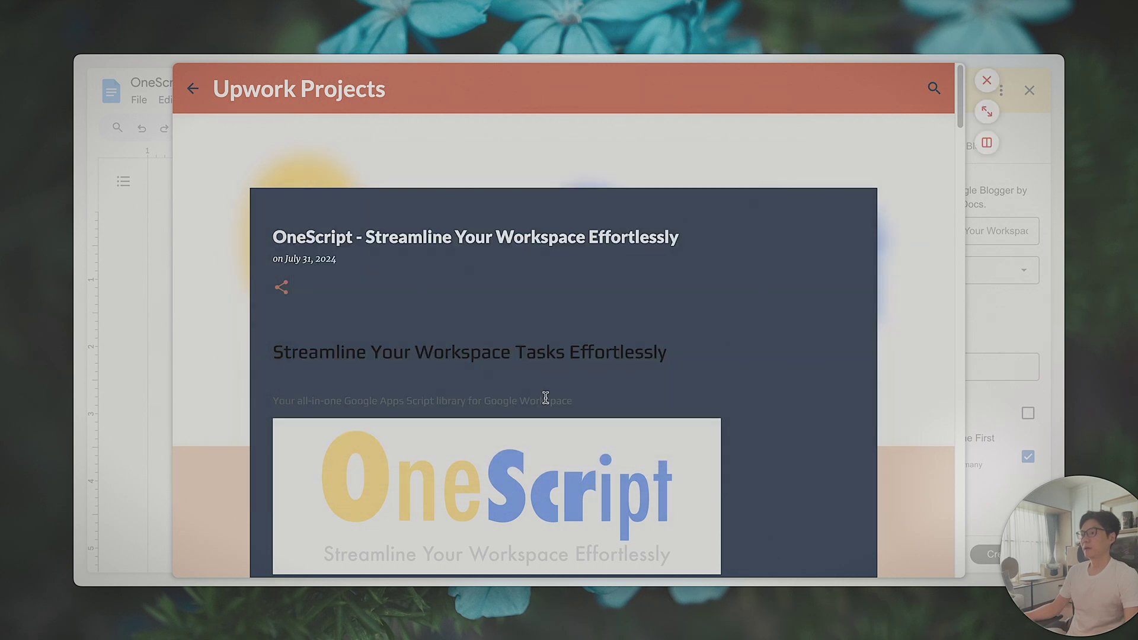
pyautogui.scroll(-3, 524, 392)
pyautogui.scroll(-2, 354, 263)
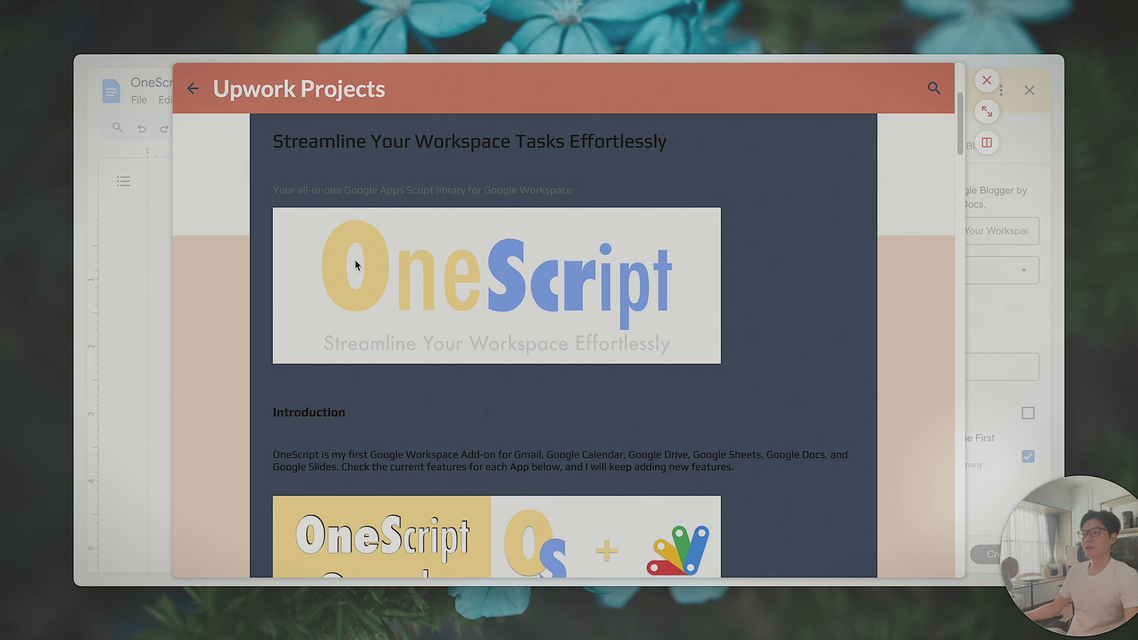
pyautogui.scroll(-20, 378, 285)
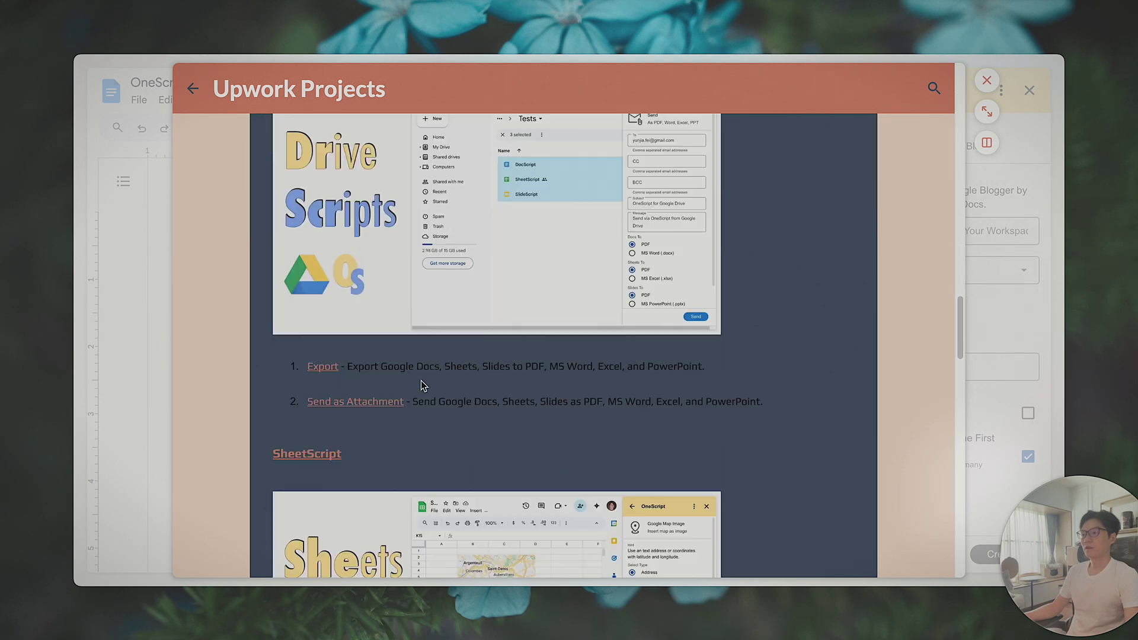
pyautogui.scroll(-15, 421, 381)
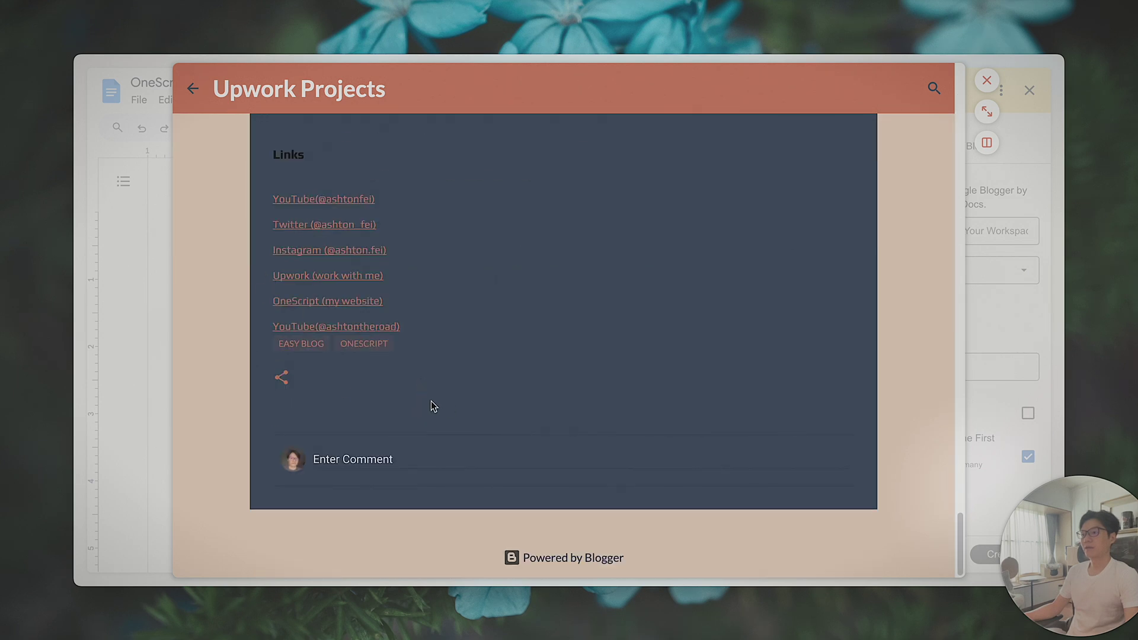
pyautogui.scroll(20, 431, 403)
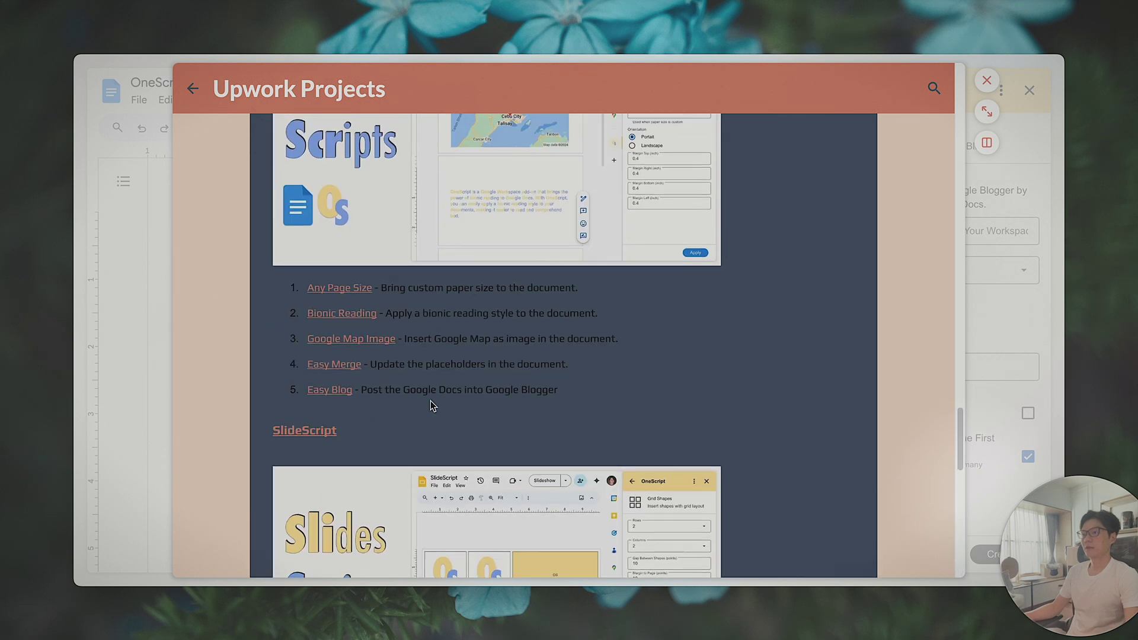
pyautogui.scroll(1, 430, 400)
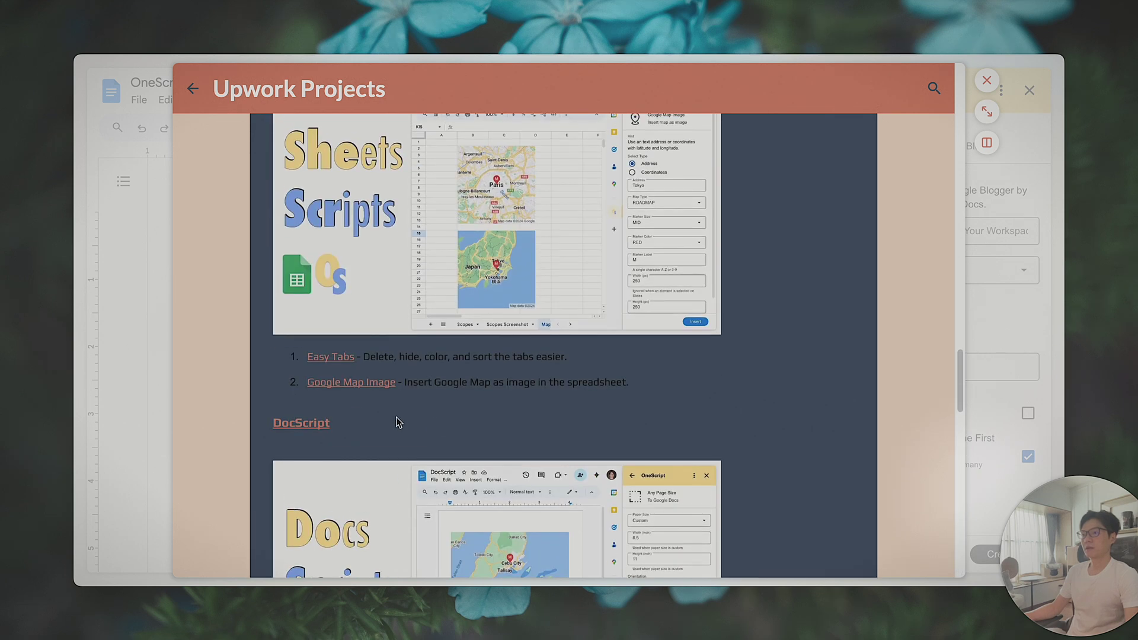
pyautogui.scroll(20, 397, 418)
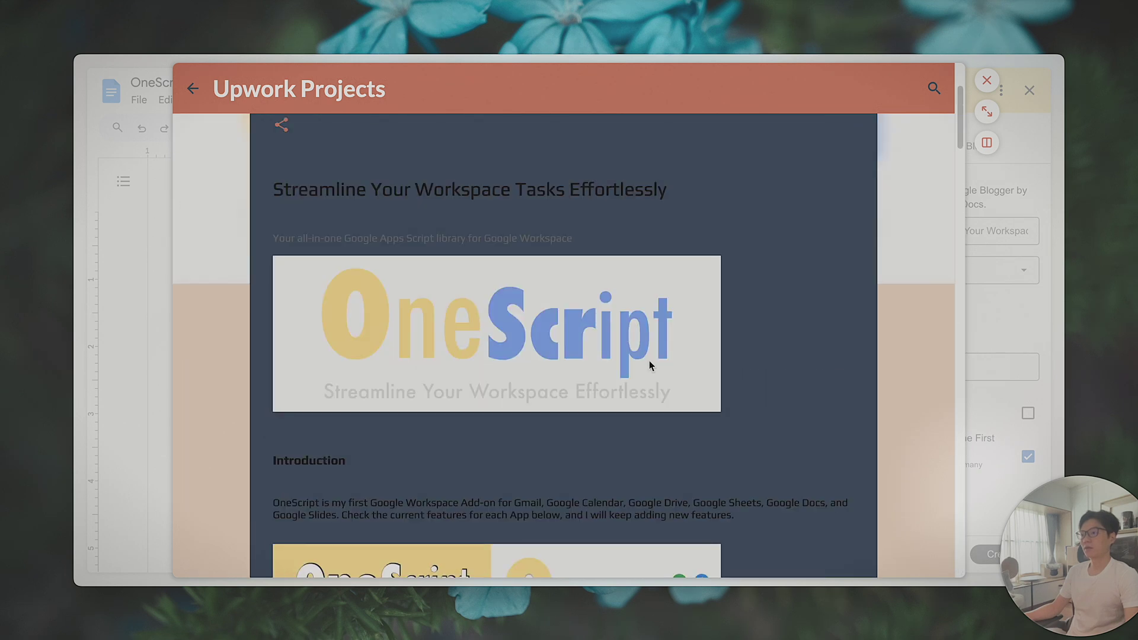
pyautogui.scroll(3, 655, 366)
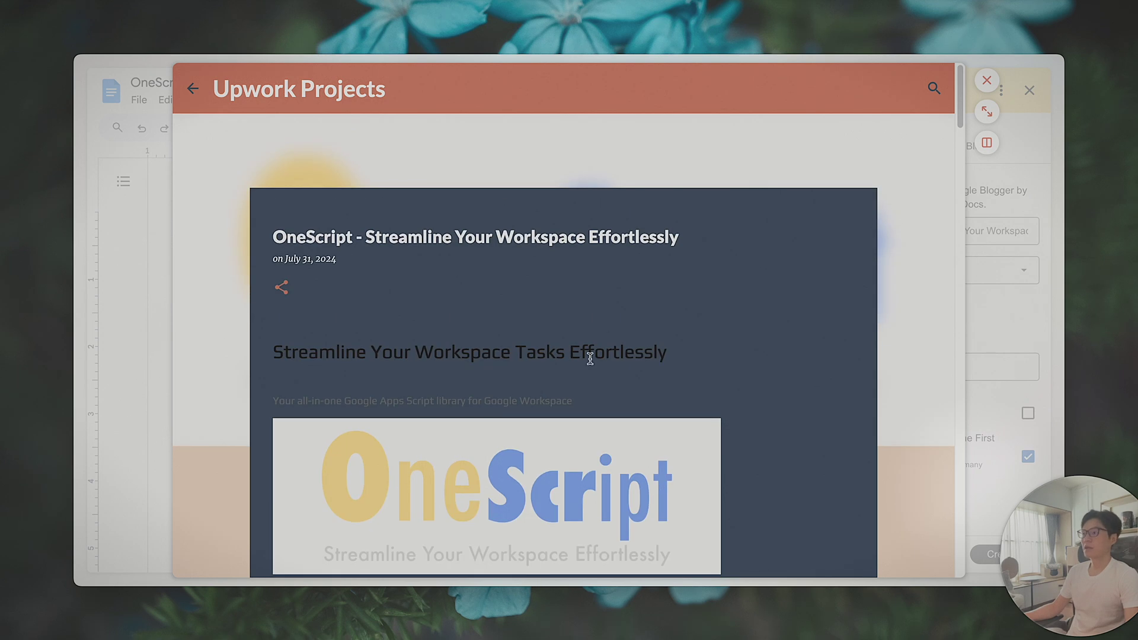
pyautogui.scroll(-1, 806, 461)
pyautogui.scroll(-5, 806, 461)
pyautogui.scroll(3, 617, 374)
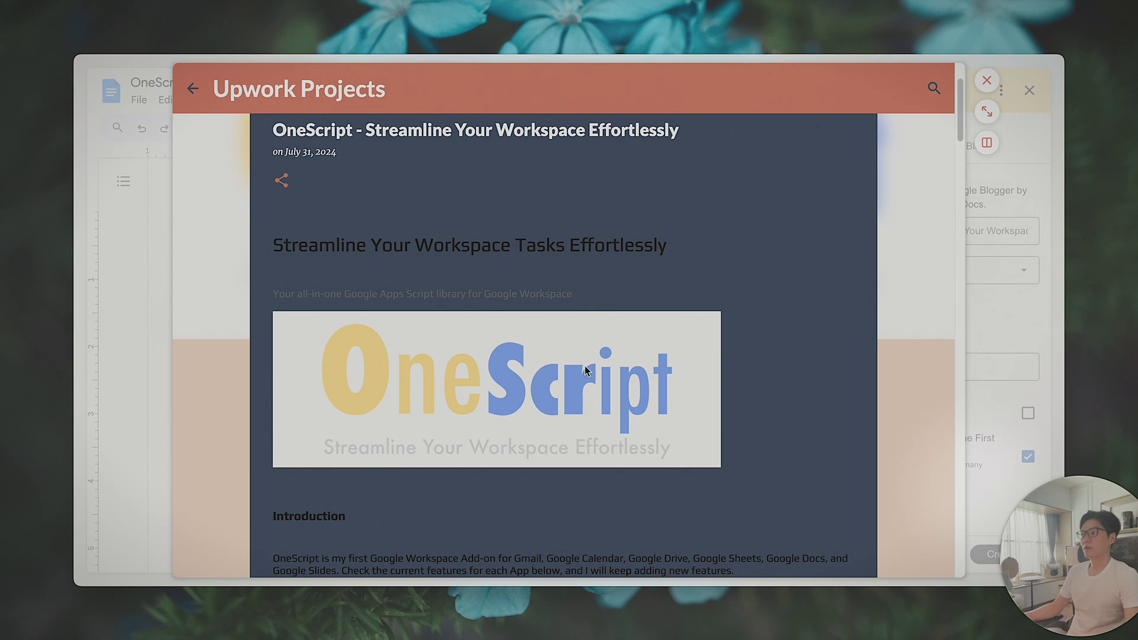
pyautogui.scroll(-4, 827, 421)
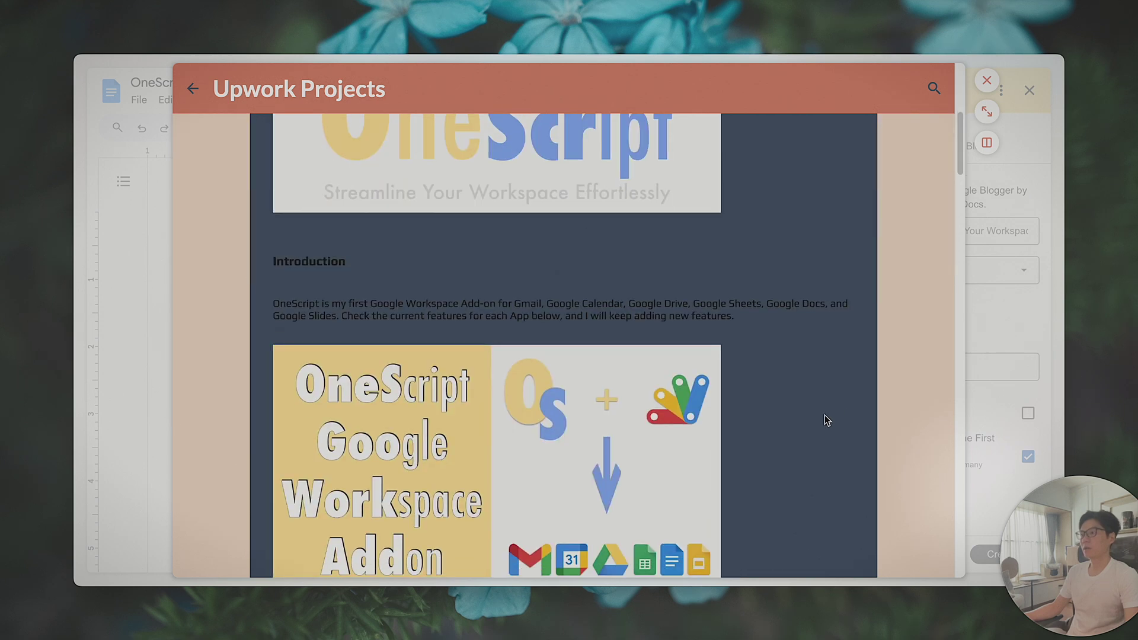
pyautogui.scroll(5, 827, 421)
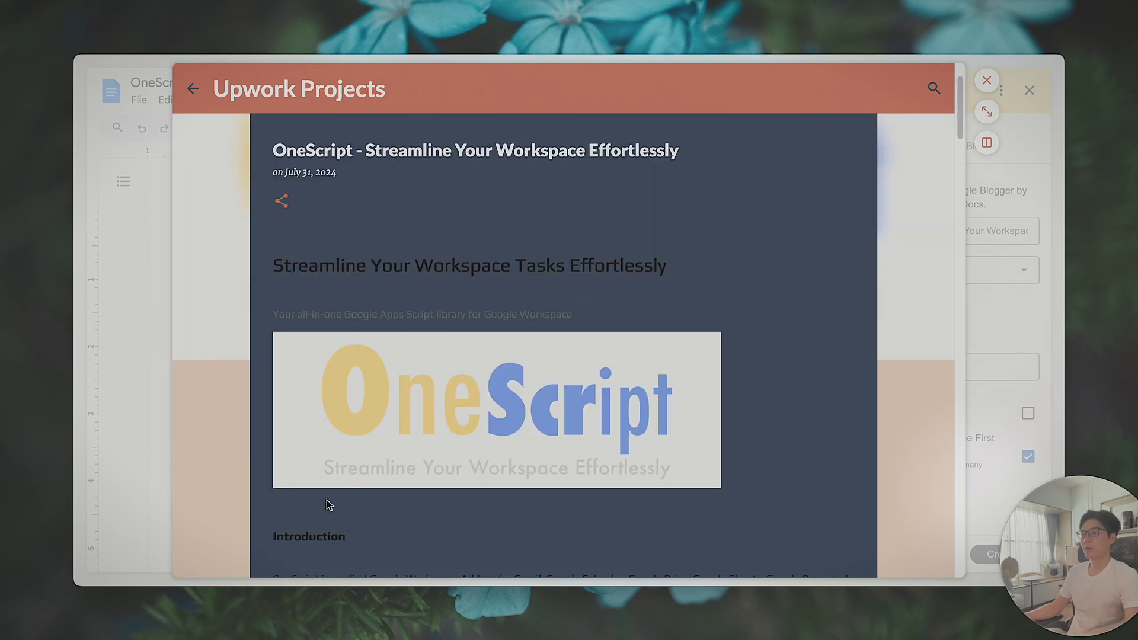
pyautogui.rightClick(326, 505)
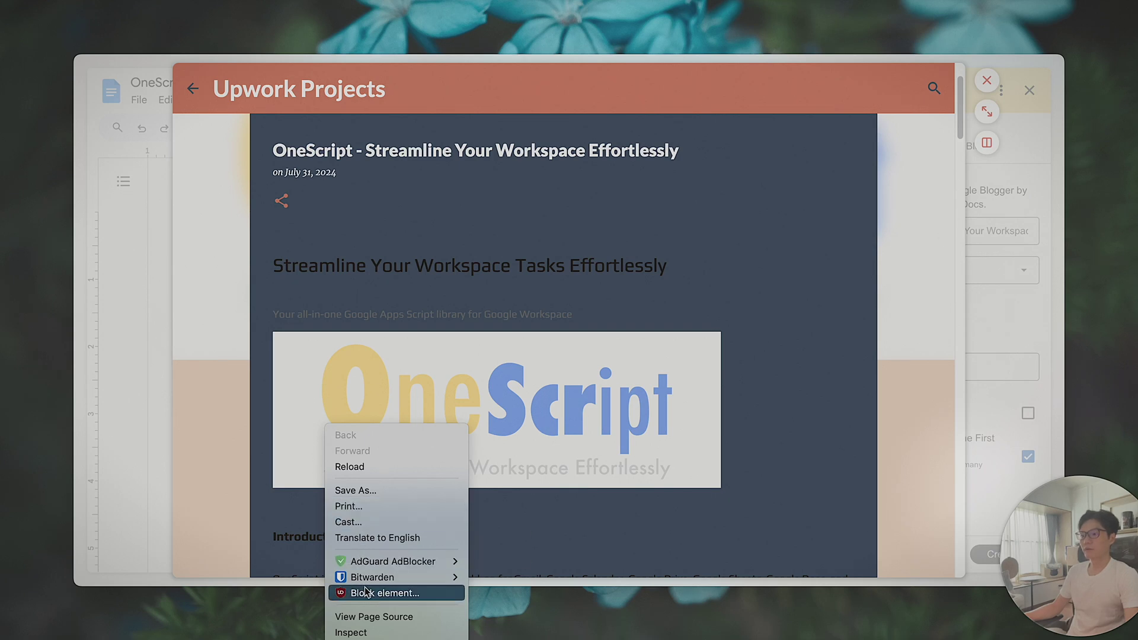
pyautogui.click(351, 633)
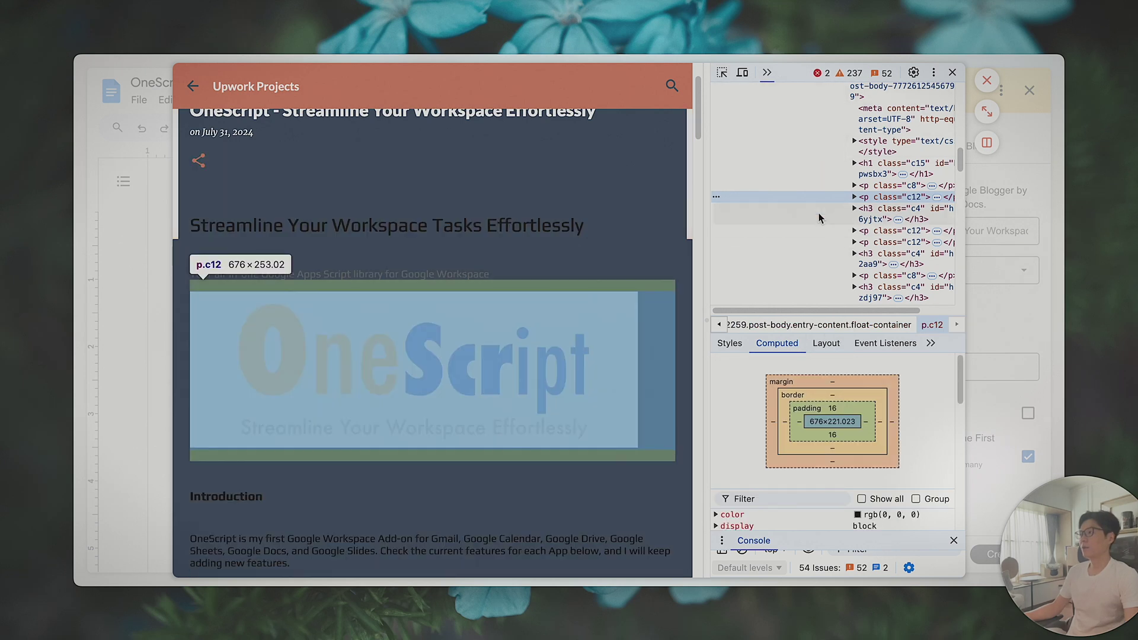
pyautogui.moveTo(856, 311); pyautogui.dragTo(929, 321)
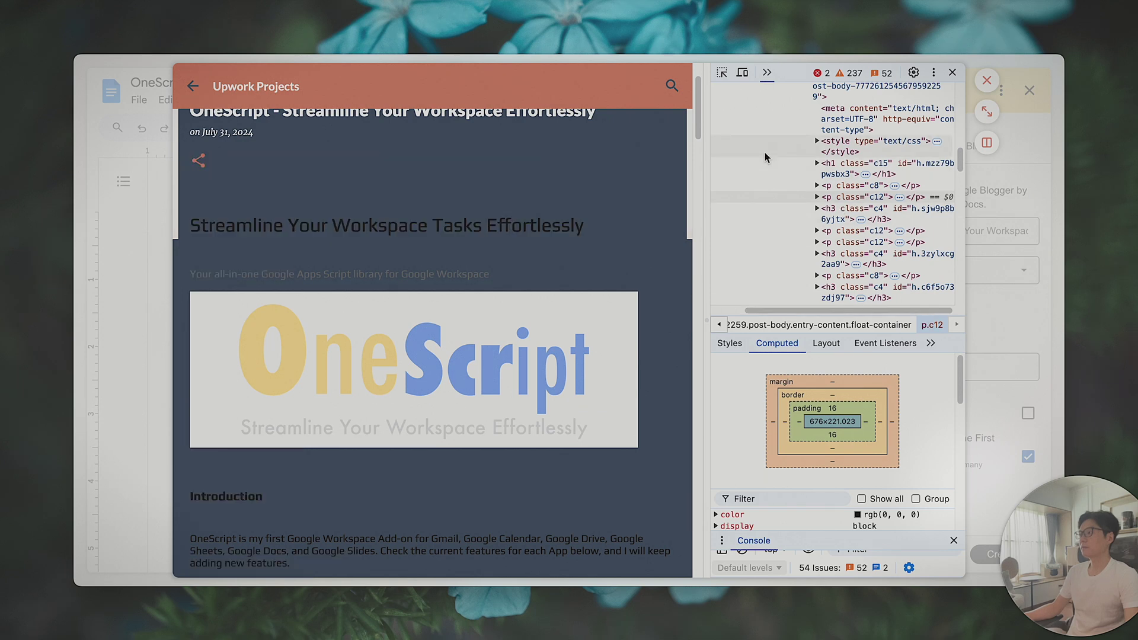
pyautogui.hotkey('ctrl', 'f')
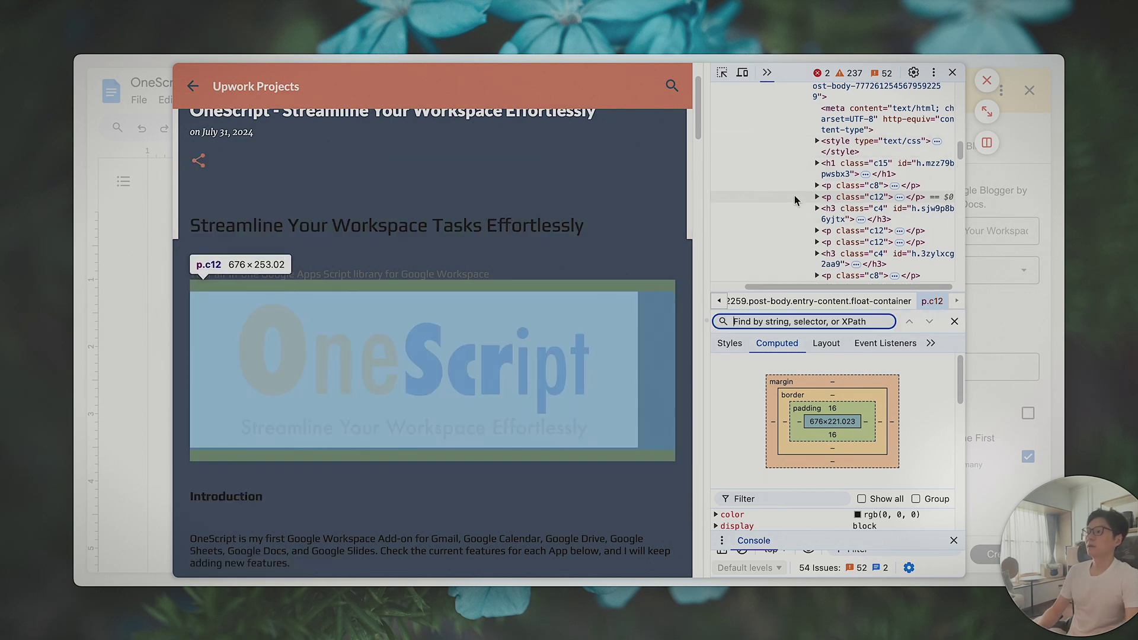
pyautogui.write('<!-- more')
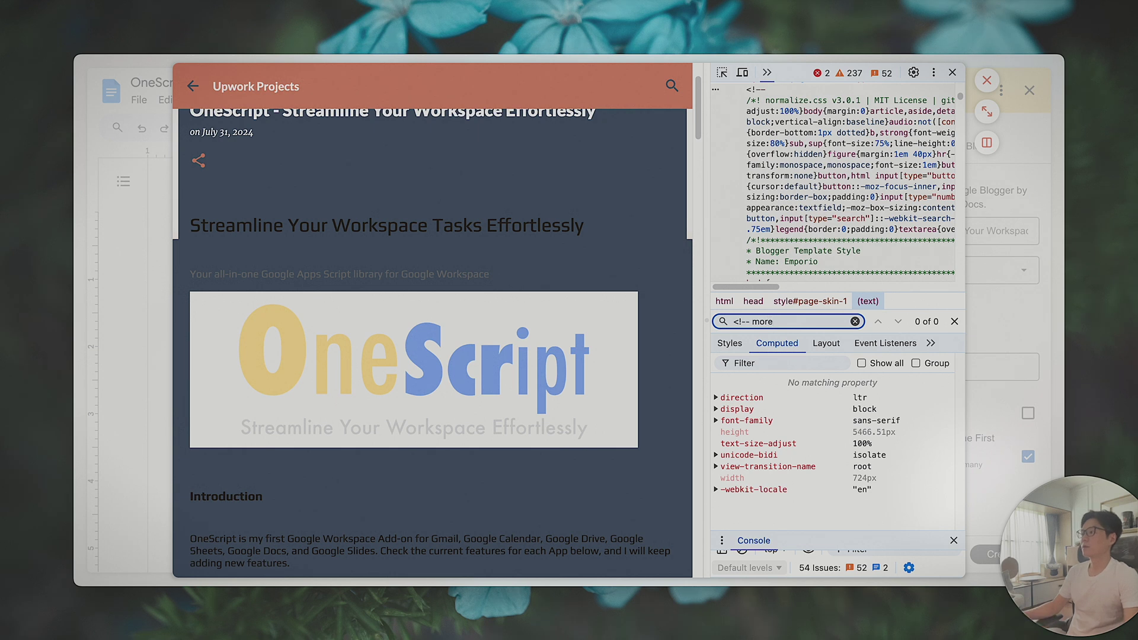
pyautogui.scroll(15, 847, 165)
pyautogui.scroll(-3, 848, 164)
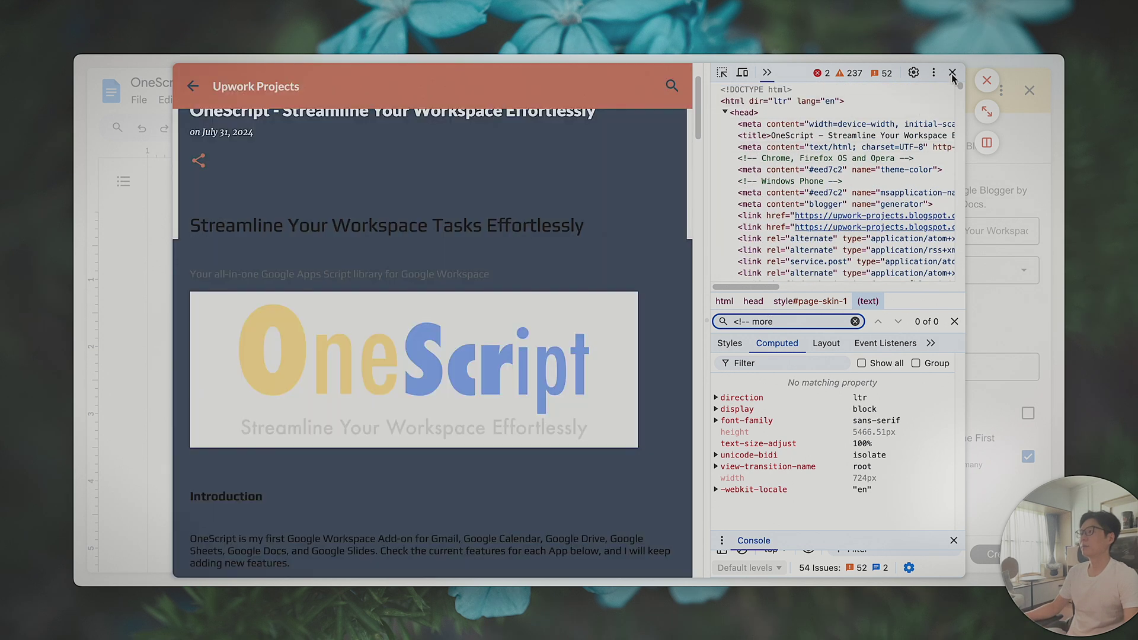
pyautogui.click(952, 72)
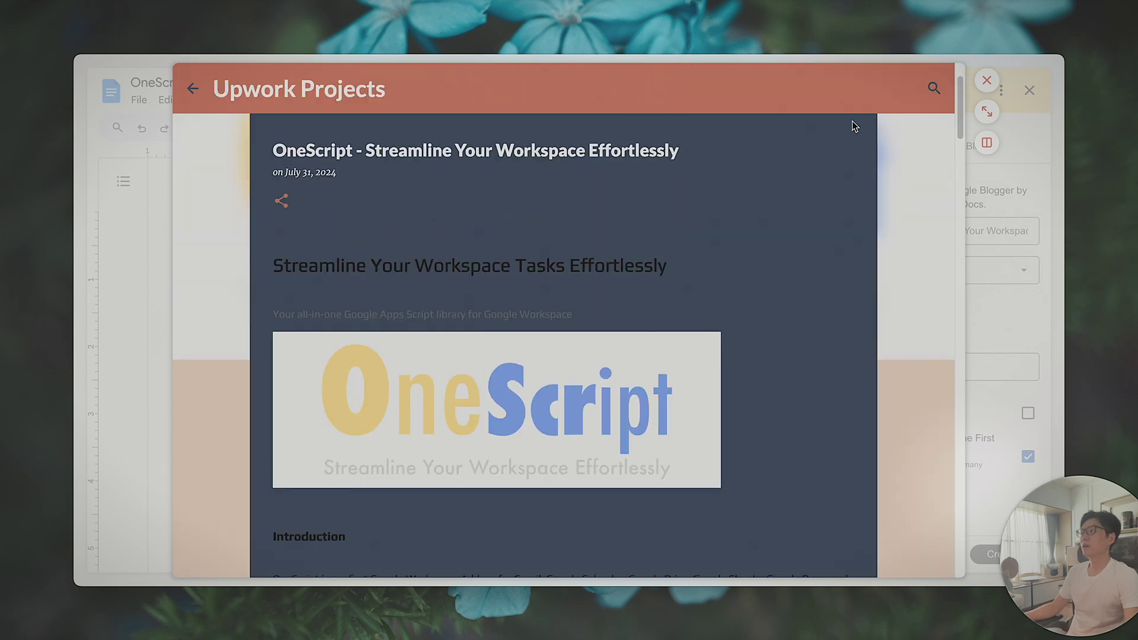
# - Close the published post preview and switch to the Blogger Posts tab
pyautogui.click(986, 80)
pyautogui.press('super+s')
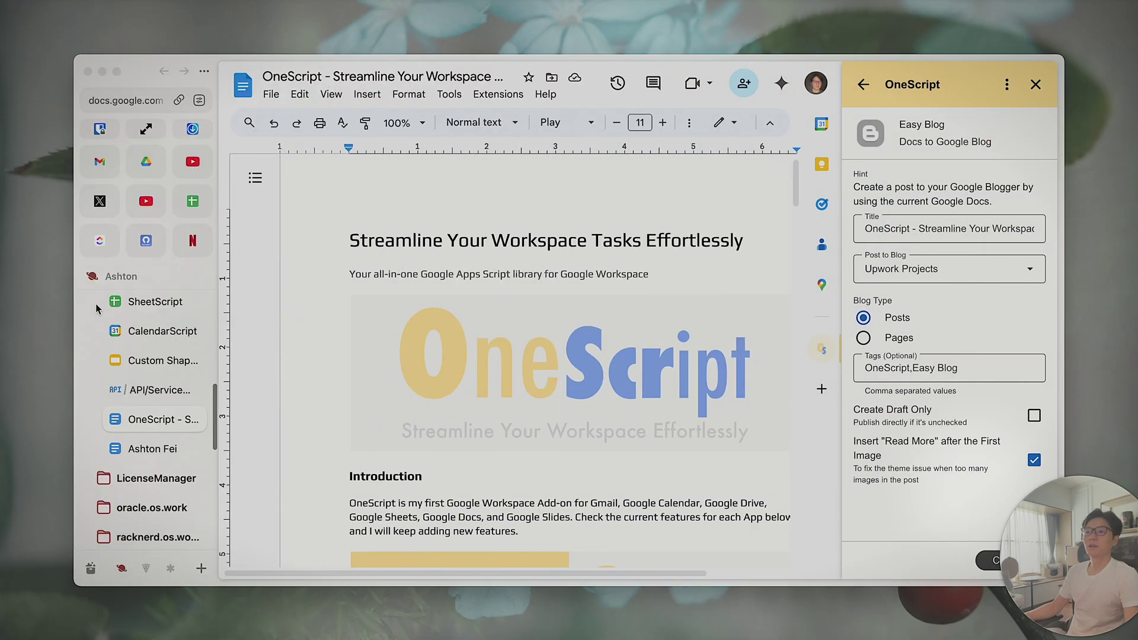
pyautogui.scroll(3, 142, 355)
pyautogui.scroll(-5, 145, 427)
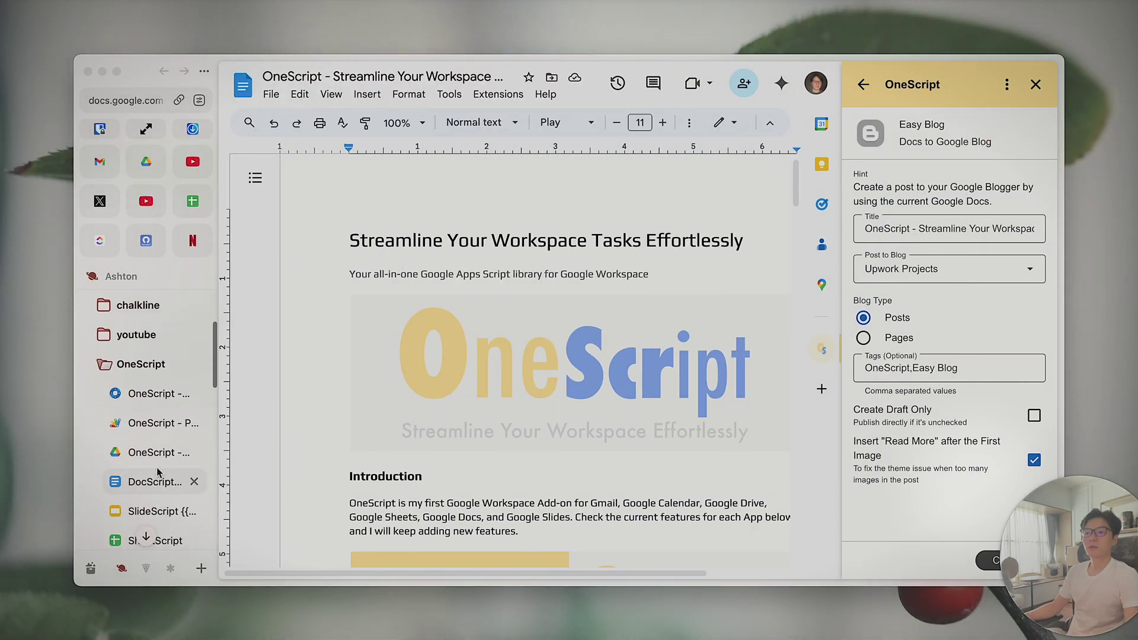
pyautogui.scroll(-3, 158, 473)
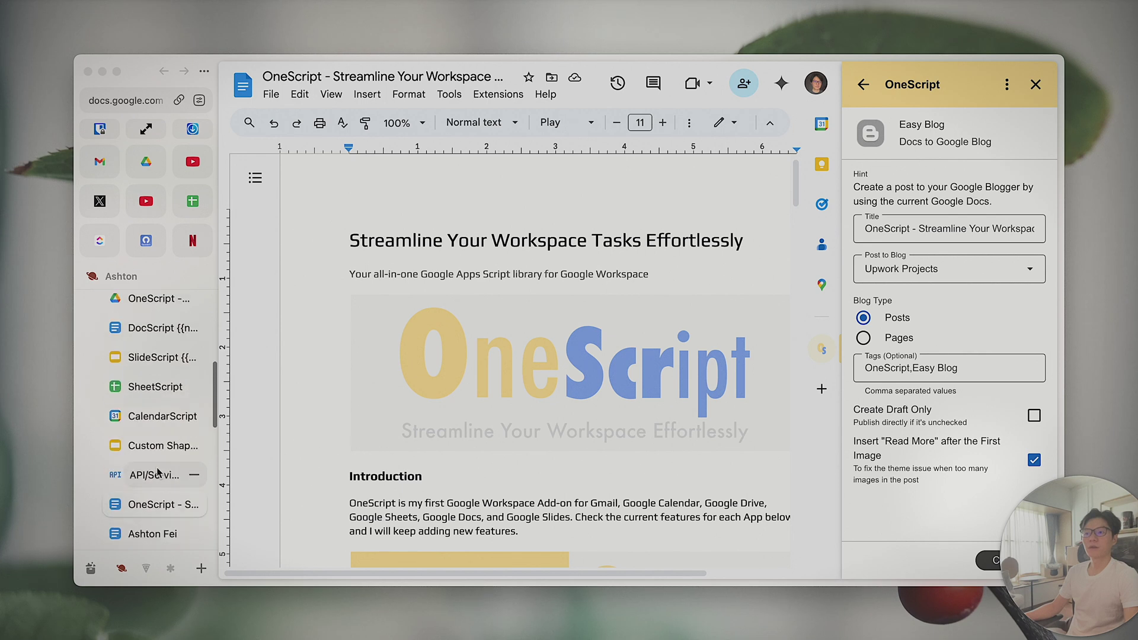
pyautogui.scroll(5, 148, 451)
pyautogui.click(117, 306)
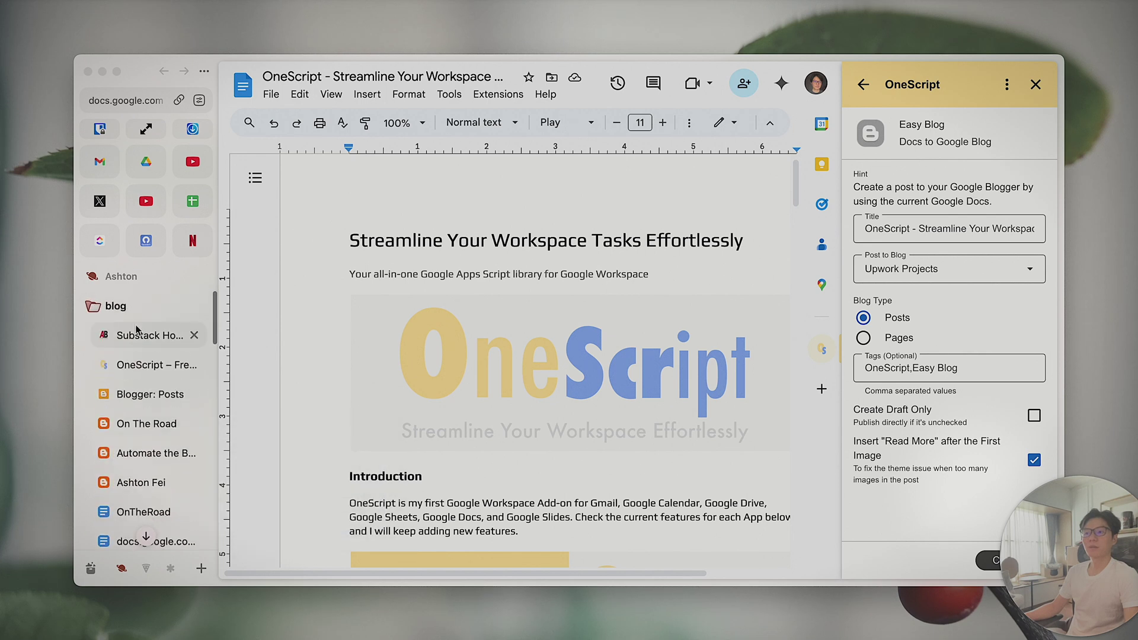
pyautogui.click(137, 396)
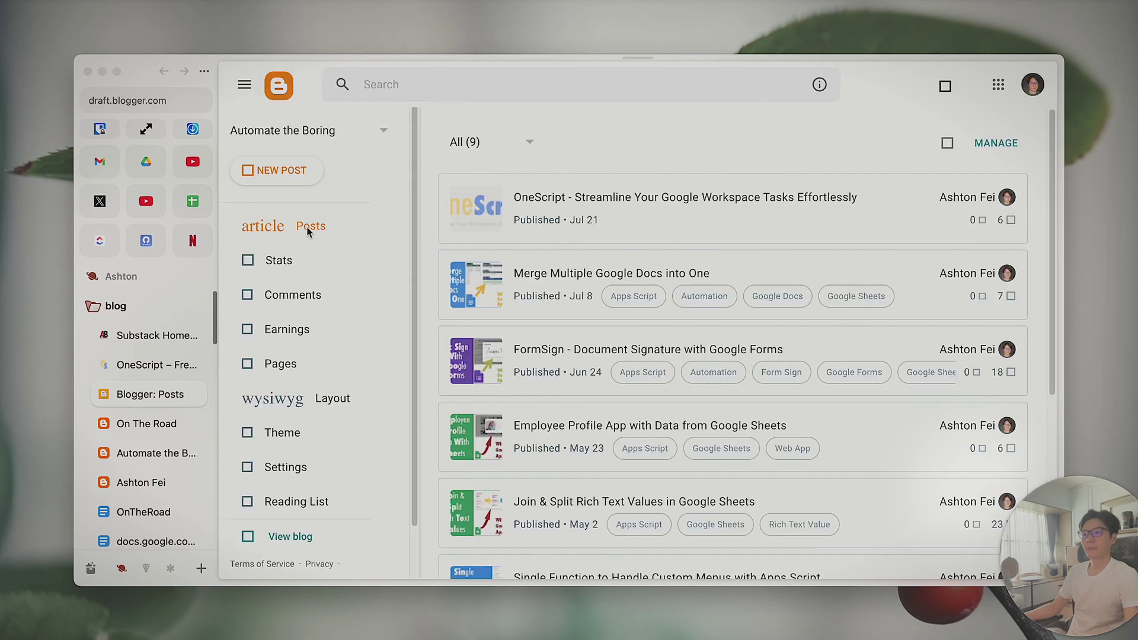
# - Switch the Blogger dashboard to the Upwork Projects blog's post list
pyautogui.click(302, 145)
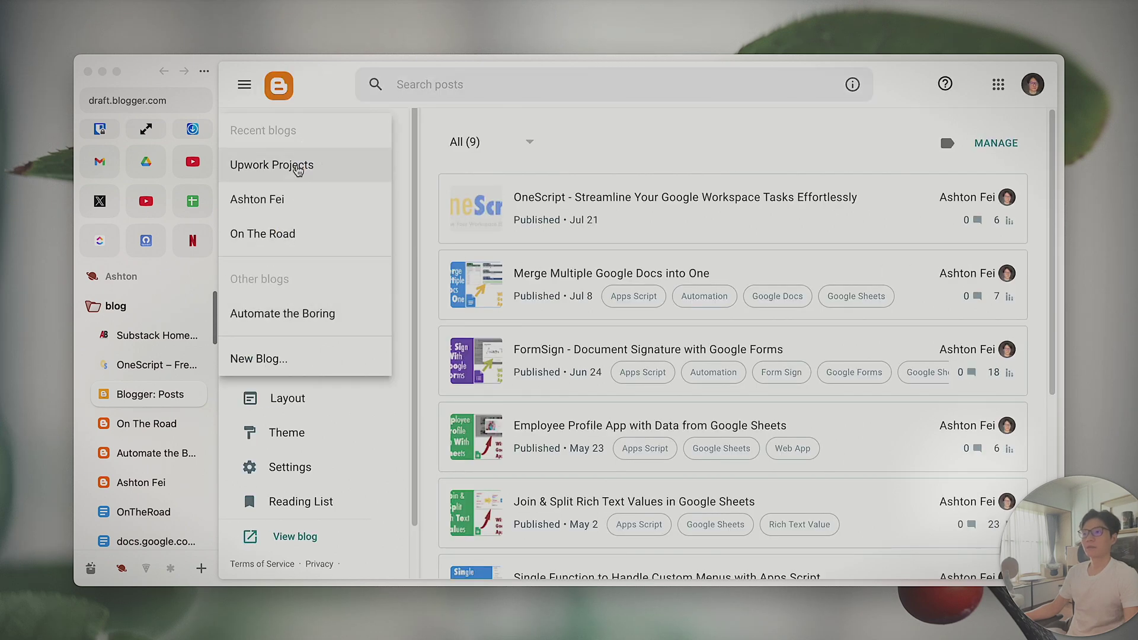
pyautogui.click(299, 170)
pyautogui.press('super+s')
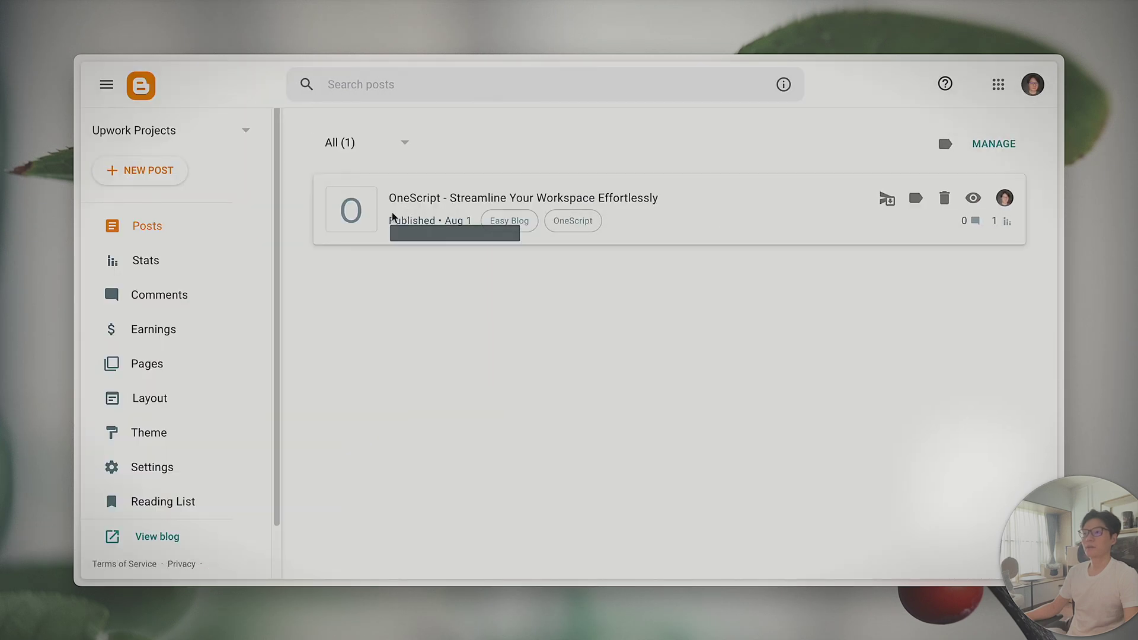
# - Open the OneScript post in Blogger's HTML view
pyautogui.moveTo(719, 221)
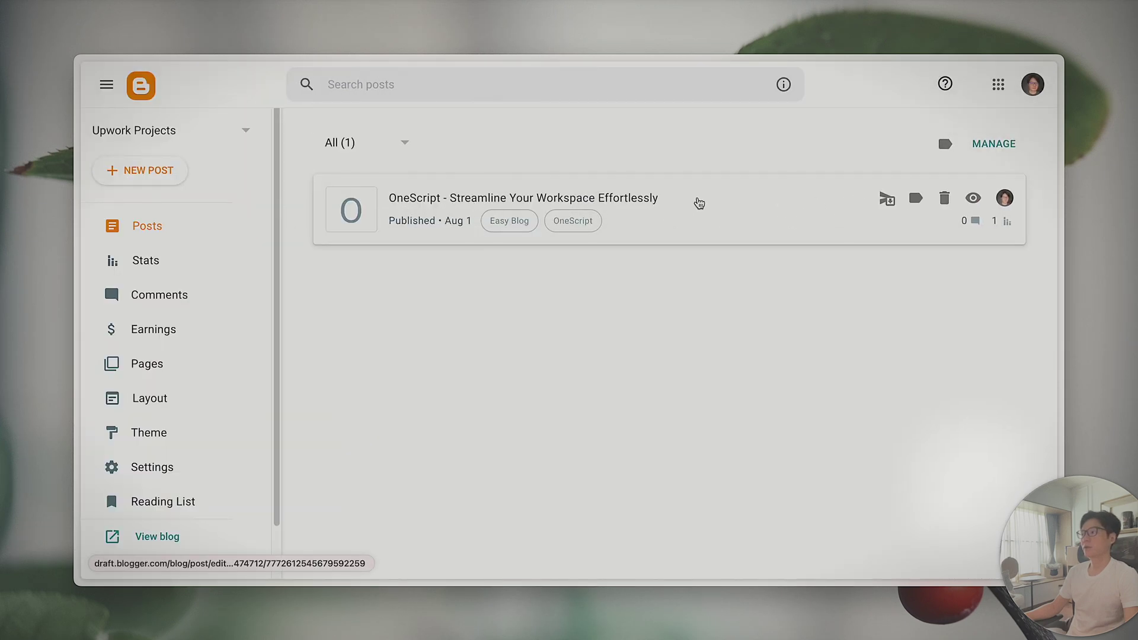
pyautogui.click(662, 199)
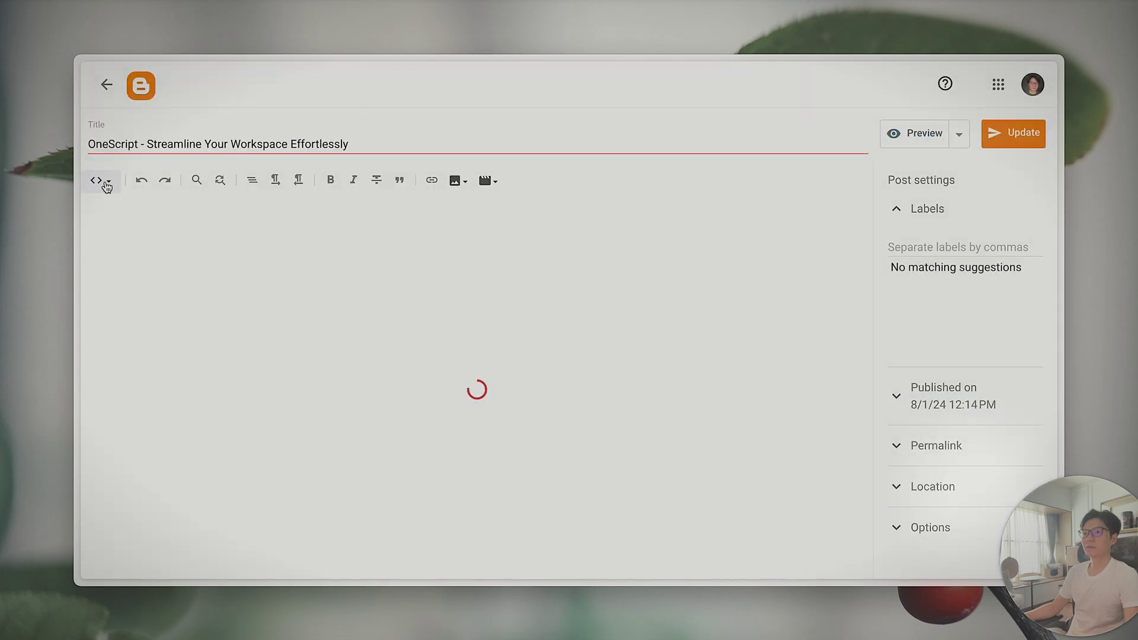
pyautogui.click(104, 183)
pyautogui.click(397, 314)
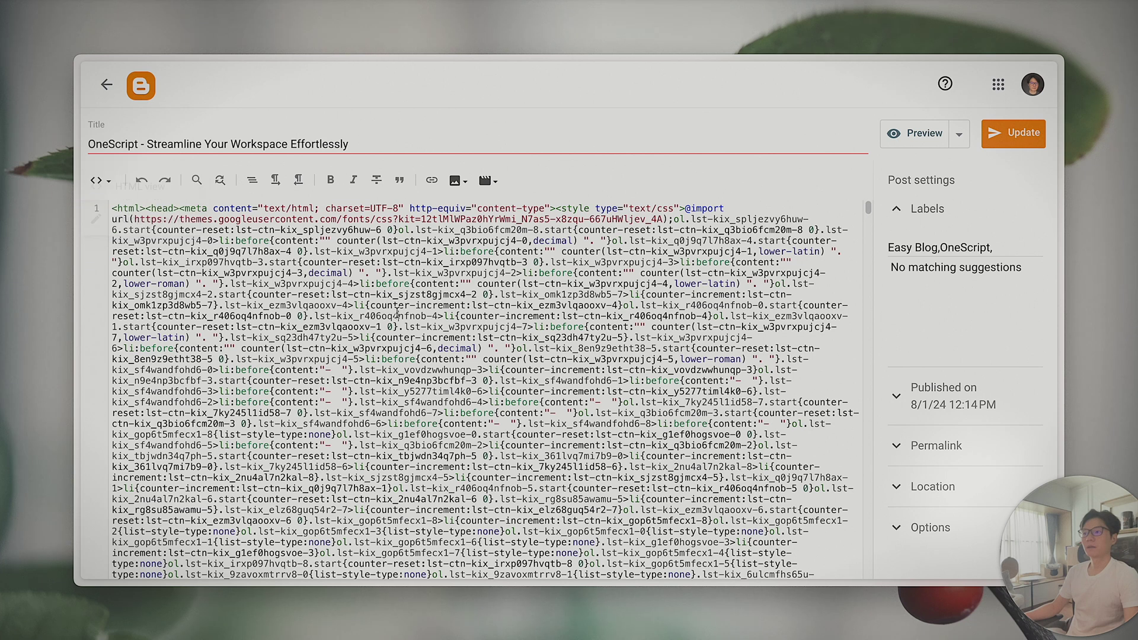
# - Find and select the <!-- more --> tag in the post's HTML
pyautogui.hotkey('ctrl', 'f')
pyautogui.write('<!-- mor')
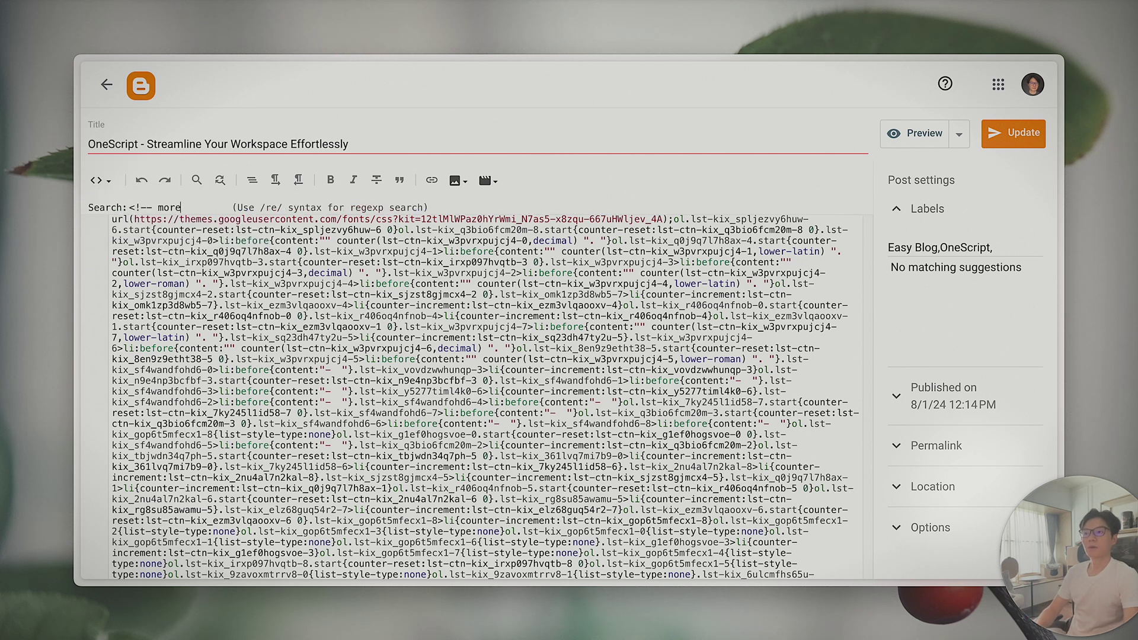
pyautogui.write('e')
pyautogui.press('Return')
pyautogui.scroll(-4, 796, 361)
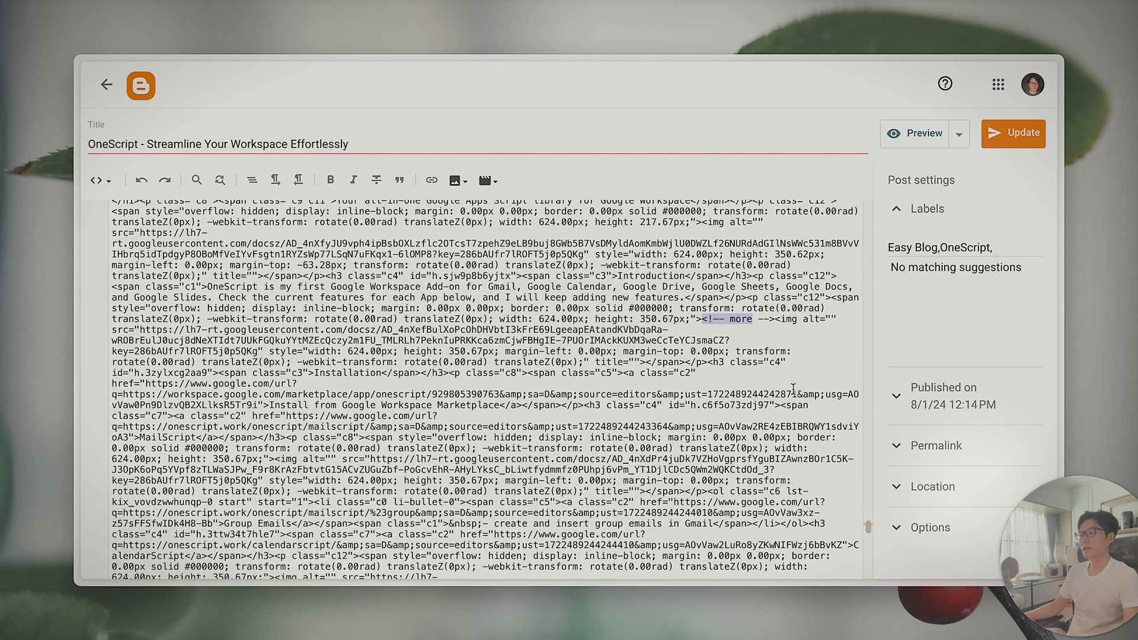
pyautogui.moveTo(776, 316); pyautogui.dragTo(703, 316)
# - Return to the Blogger post list, then switch back to the OneScript Google Doc
pyautogui.click(107, 84)
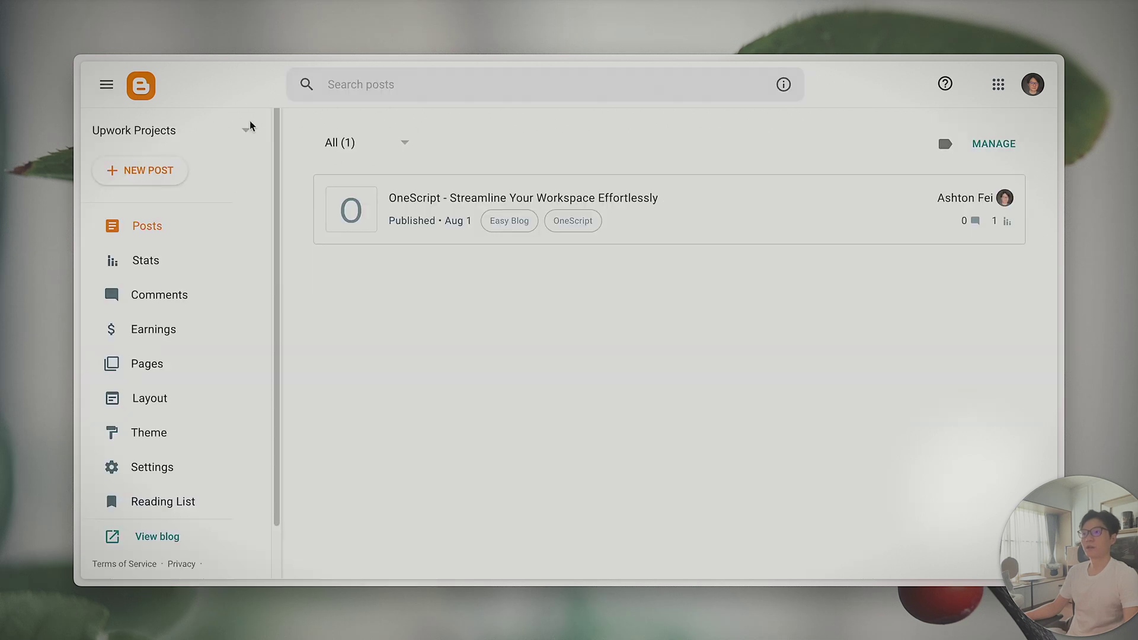
pyautogui.press('super+s')
pyautogui.scroll(5, 137, 439)
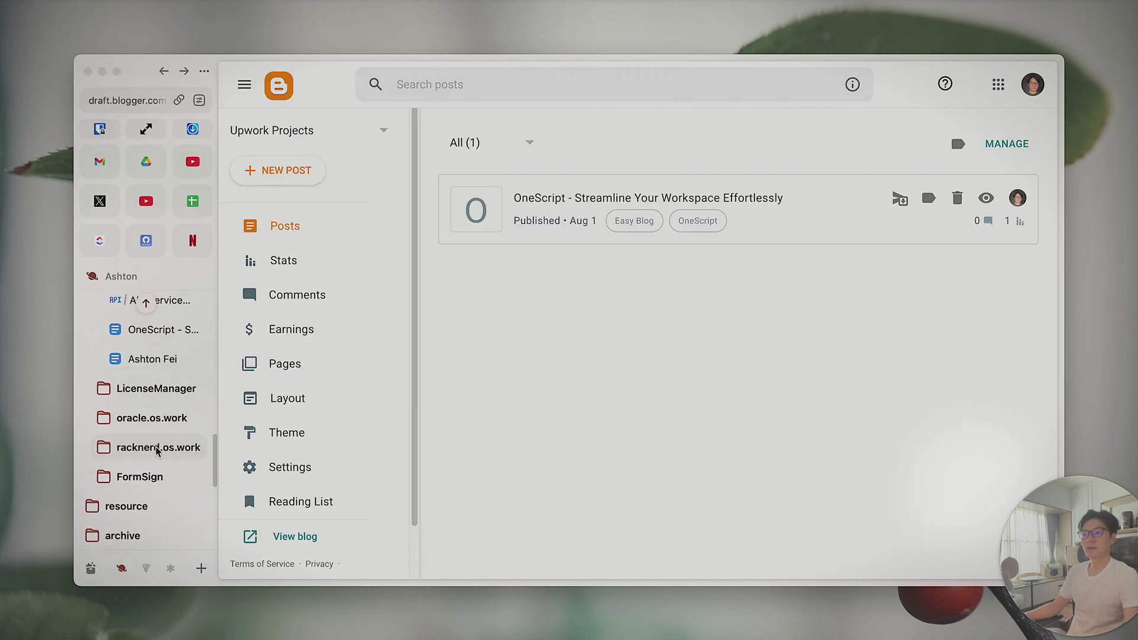
pyautogui.scroll(5, 157, 451)
pyautogui.scroll(-2, 150, 451)
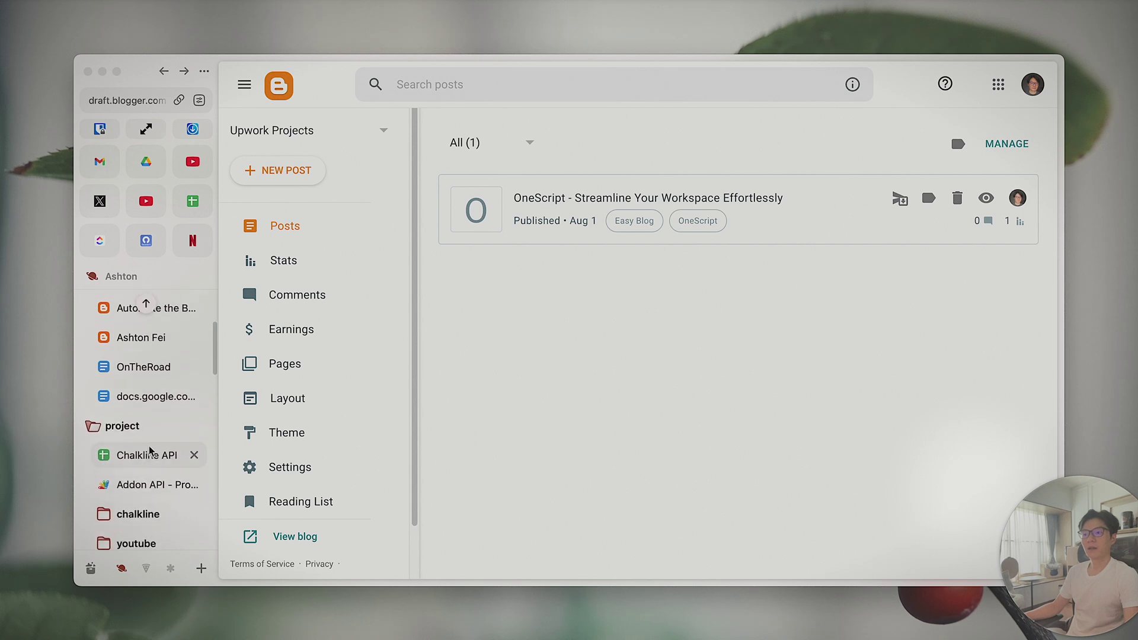
pyautogui.scroll(-8, 150, 456)
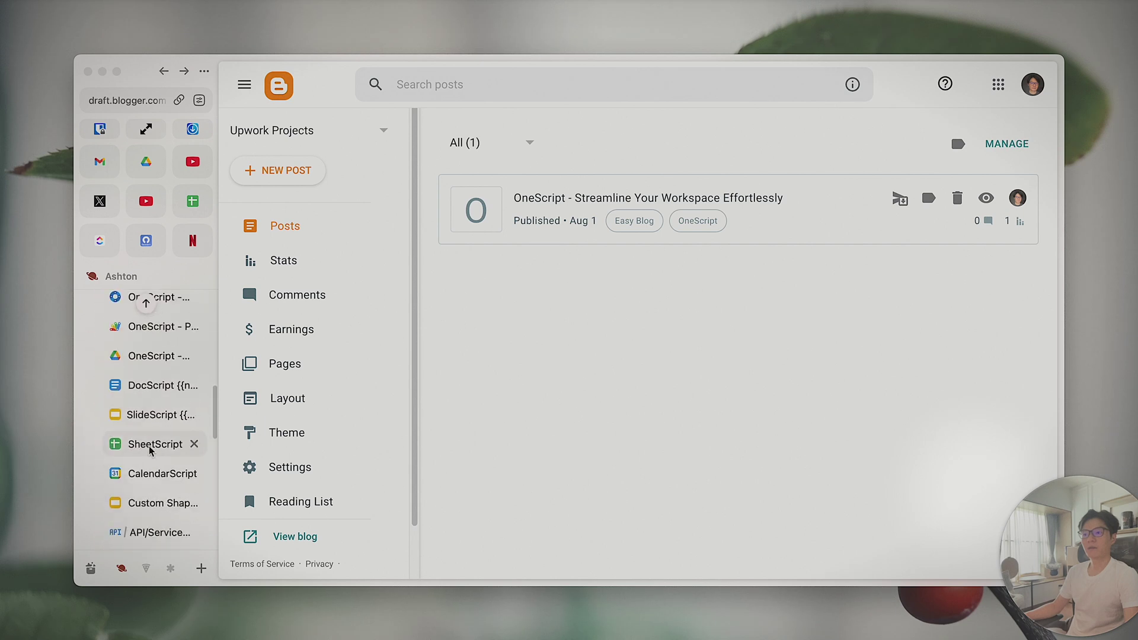
pyautogui.click(152, 484)
pyautogui.click(158, 457)
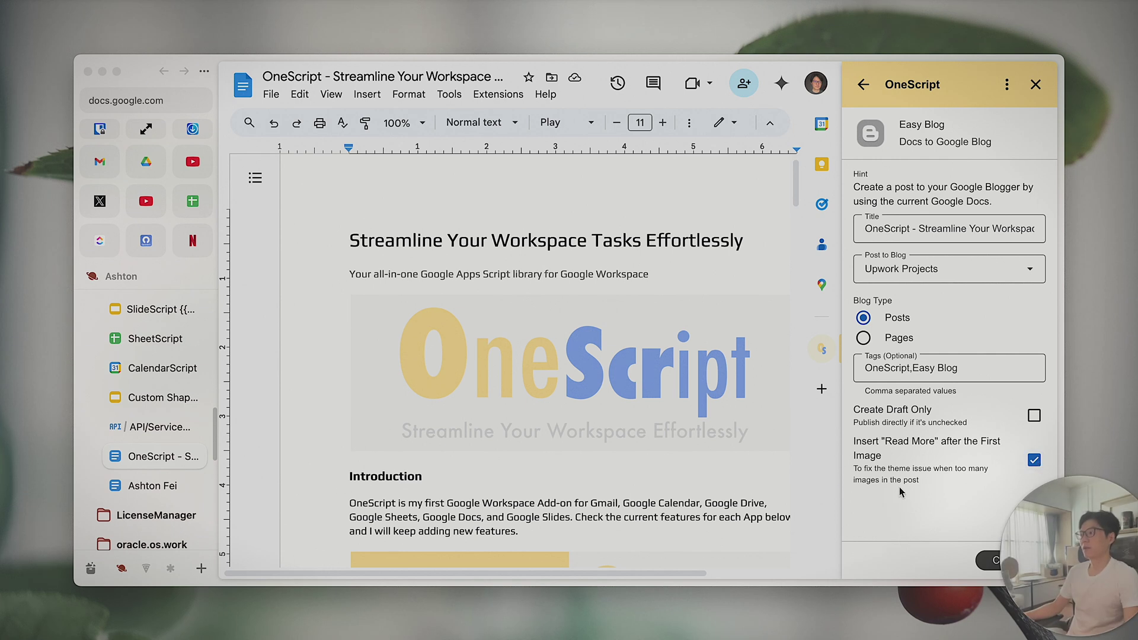
pyautogui.press('super+s')
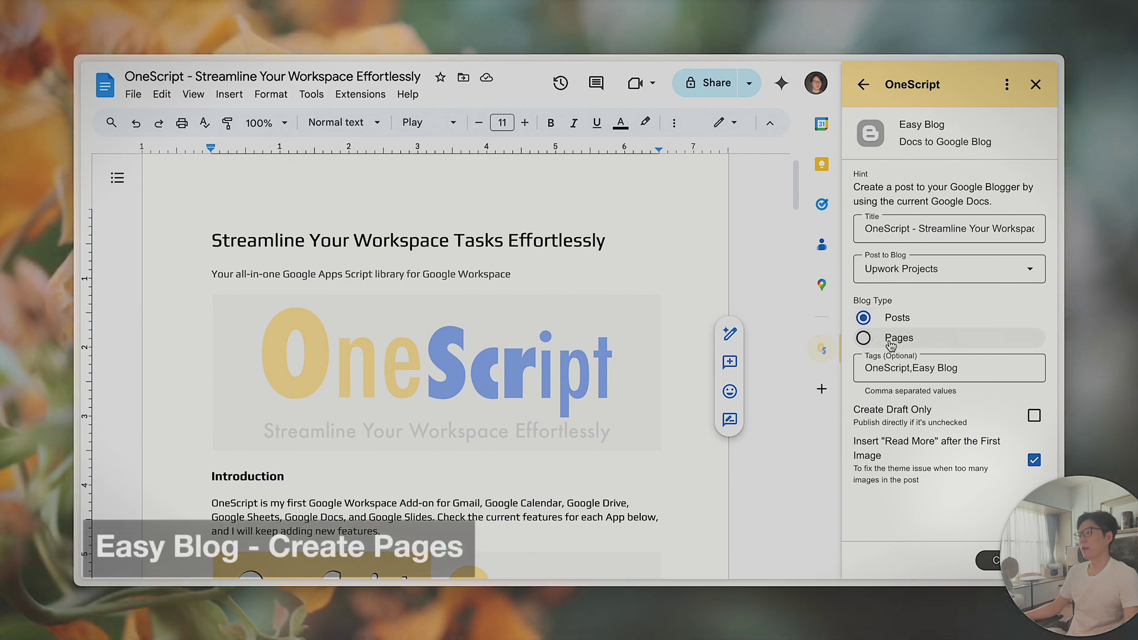
# - Publish the document as a Pages entry titled 'OneScript - Page' on Upwork Projects
pyautogui.click(870, 343)
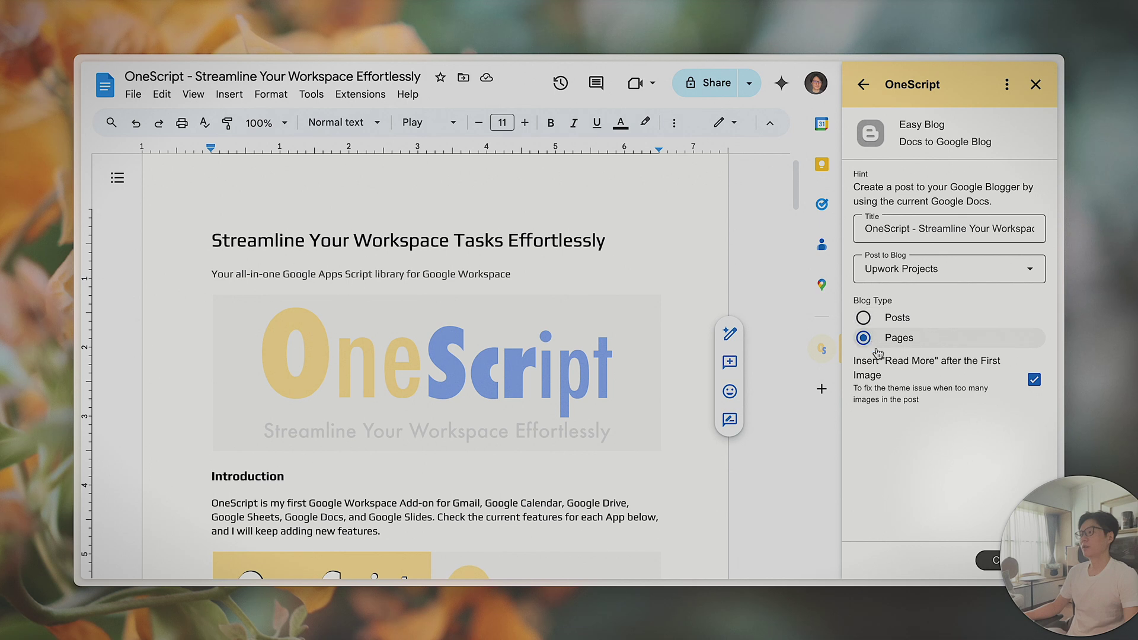
pyautogui.click(928, 234)
pyautogui.hotkey('ctrl', 'a')
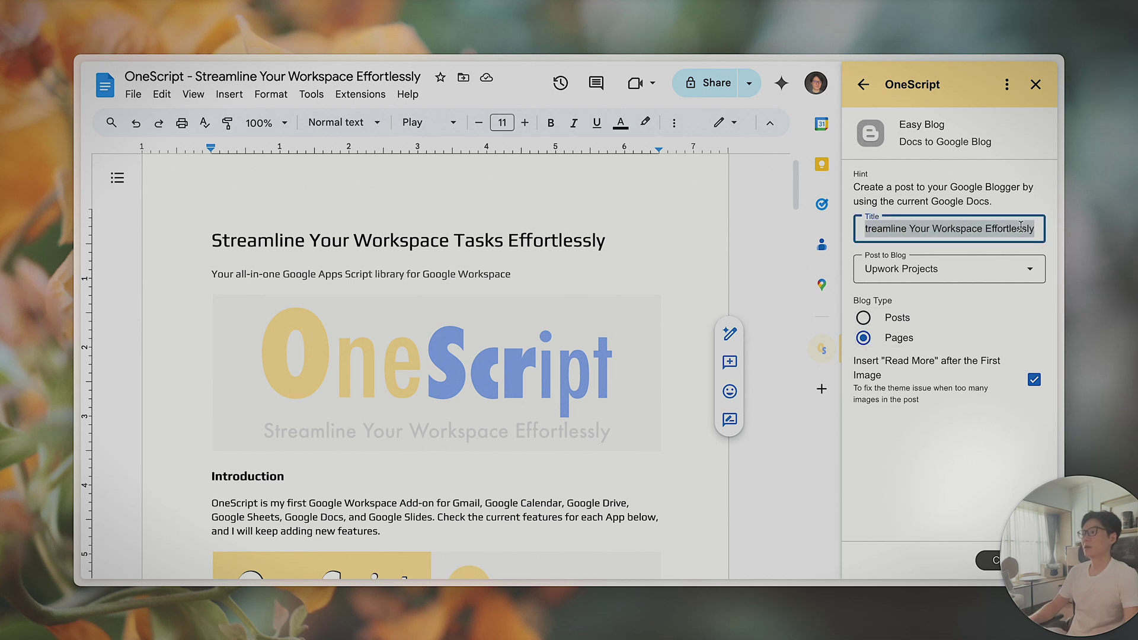
pyautogui.press('BackSpace')
pyautogui.write('OneScript - Page')
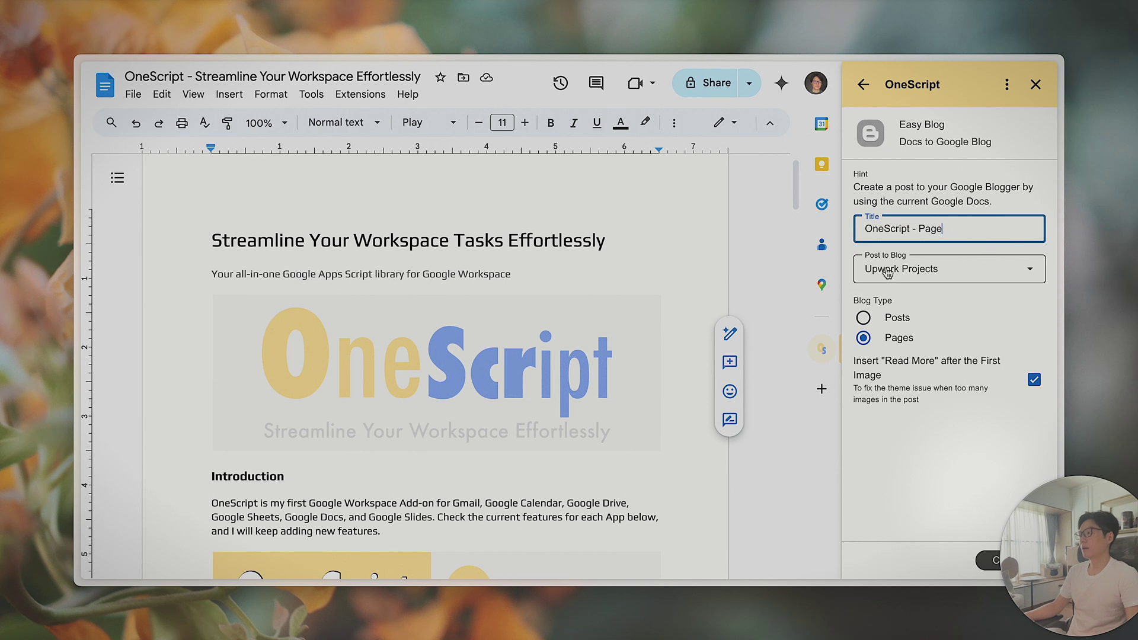
pyautogui.click(987, 561)
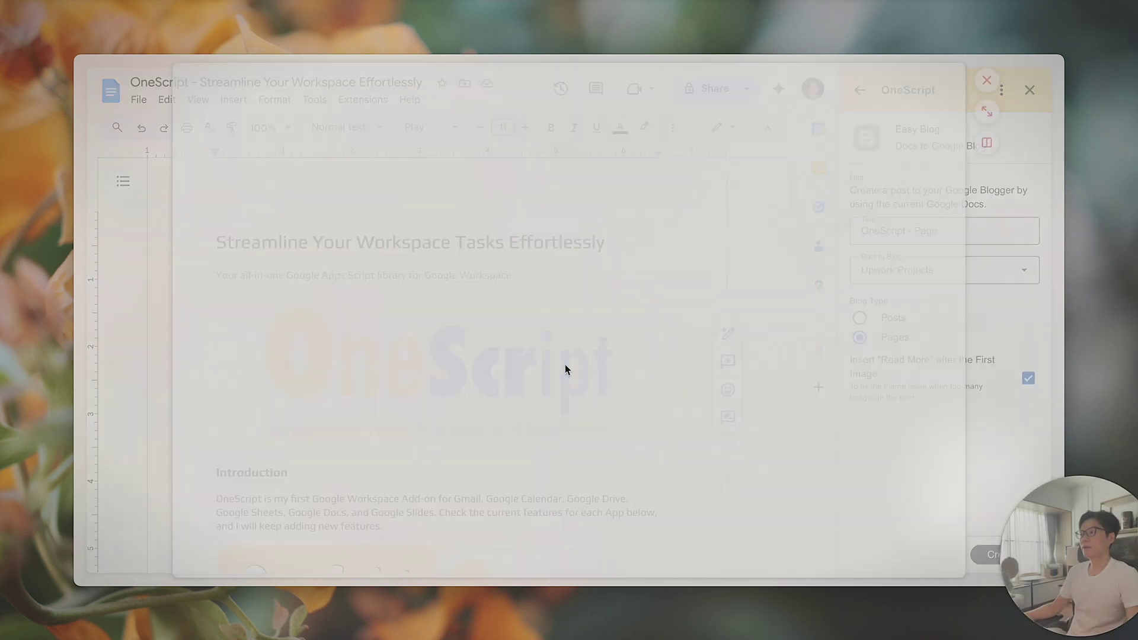
# - Expand the published page and check its /p/onescript-page.html address
pyautogui.click(987, 111)
pyautogui.press('super+l')
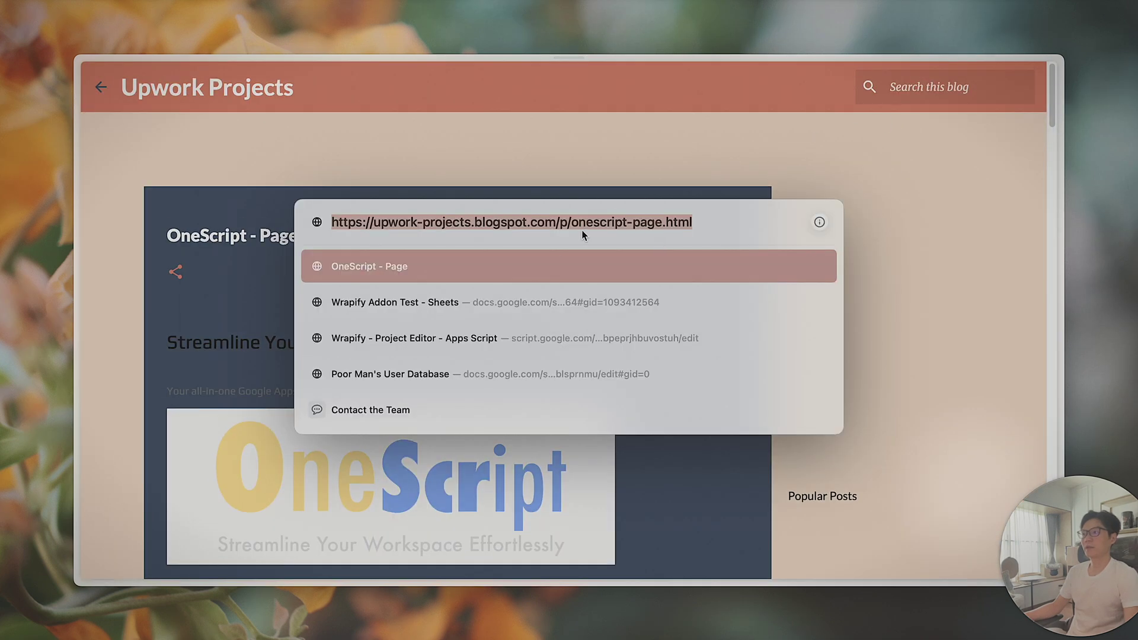
pyautogui.click(582, 230)
pyautogui.moveTo(559, 222); pyautogui.dragTo(573, 221)
pyautogui.click(565, 223)
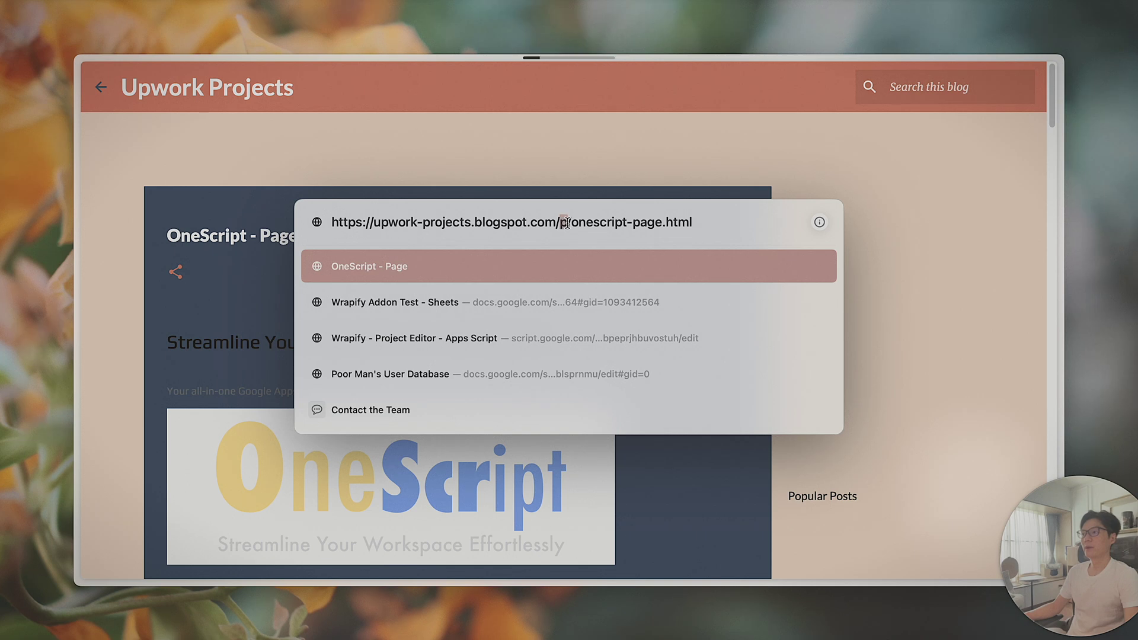
pyautogui.click(711, 224)
pyautogui.click(780, 180)
# - Scroll through the live OneScript - Page, then open the browser tab list
pyautogui.scroll(-20, 554, 351)
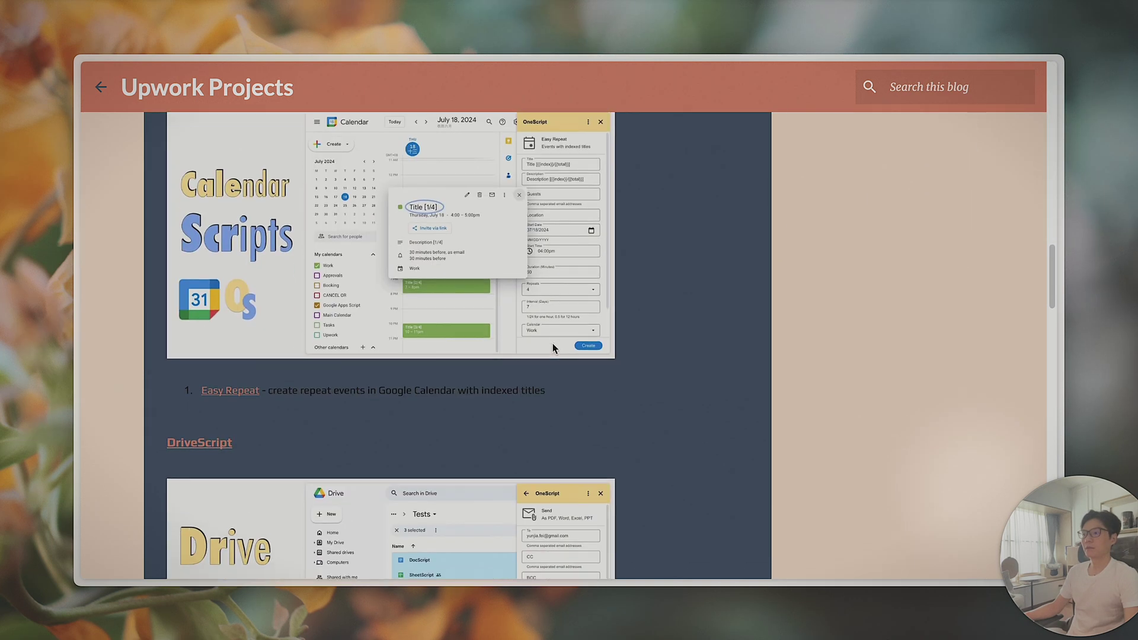
pyautogui.scroll(20, 553, 343)
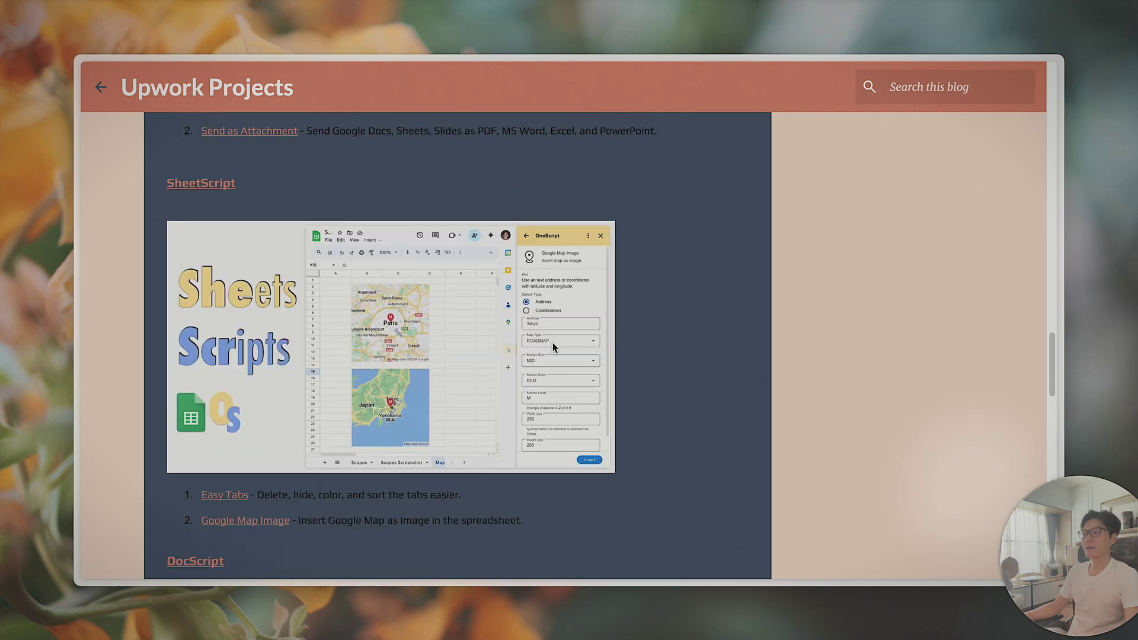
pyautogui.press('super+s')
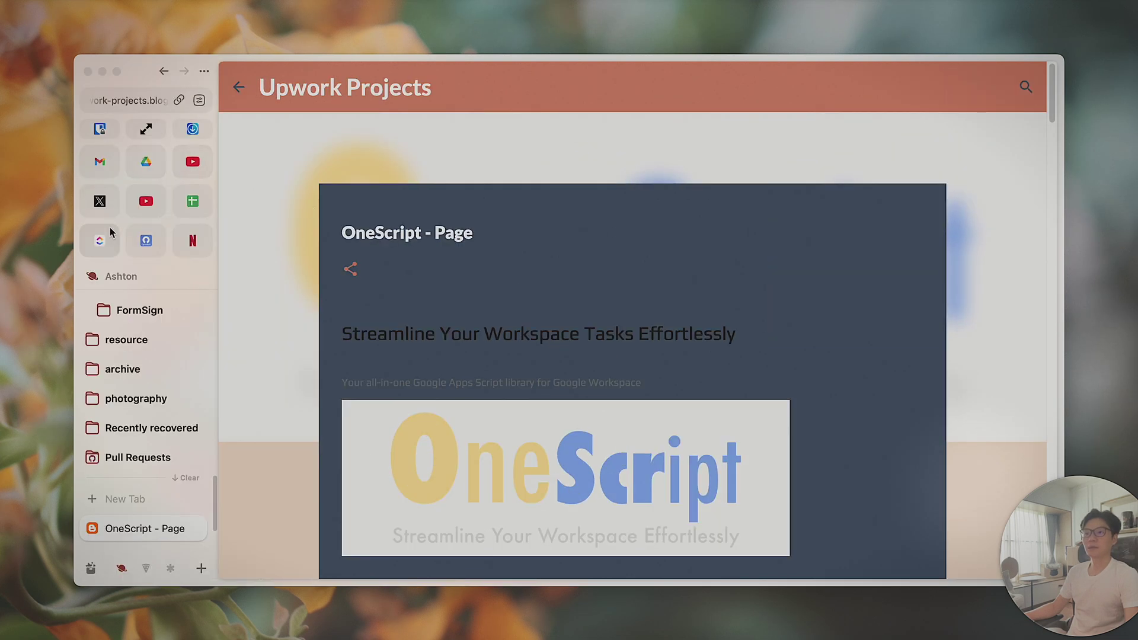
pyautogui.scroll(-5, 154, 333)
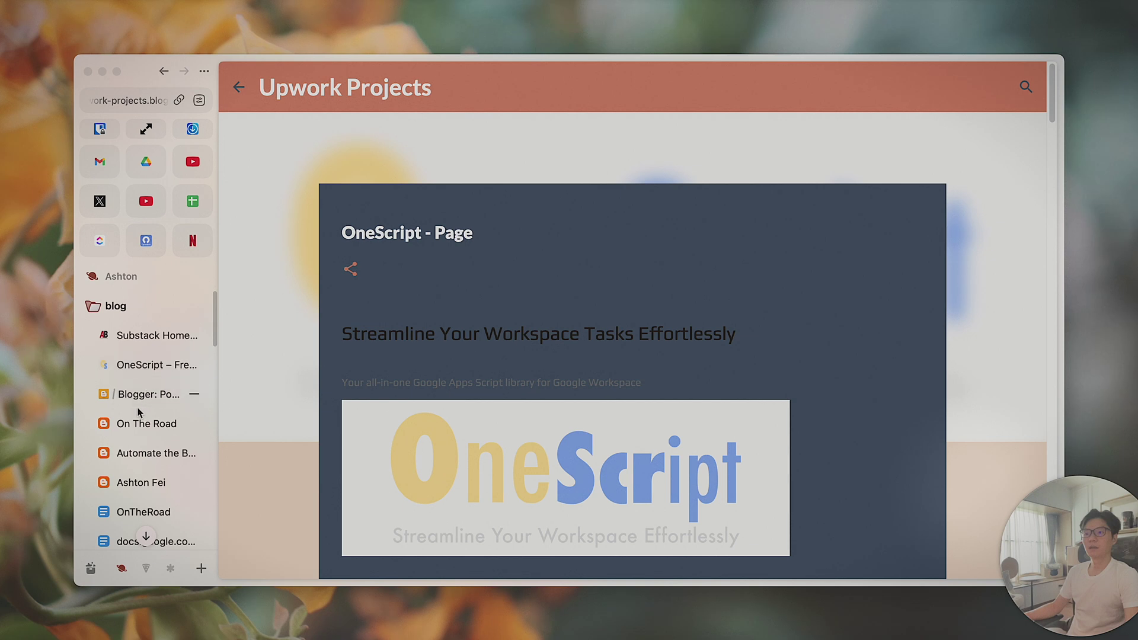
# - In the Blogger dashboard's Pages list, open 'OneScript - Page' for editing
pyautogui.click(150, 394)
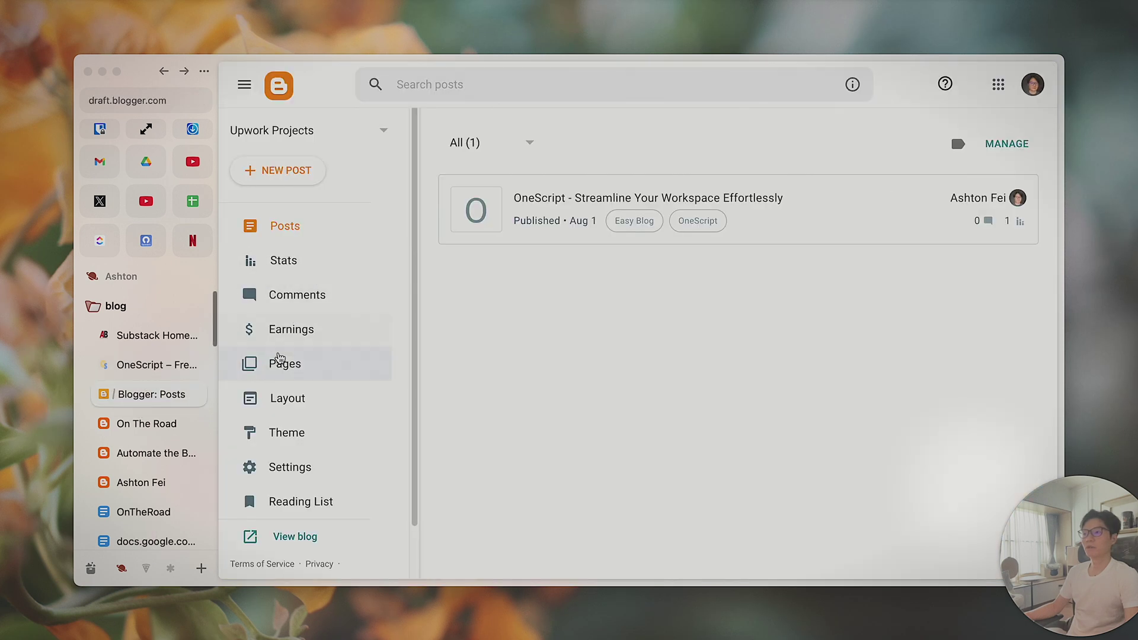
pyautogui.click(279, 367)
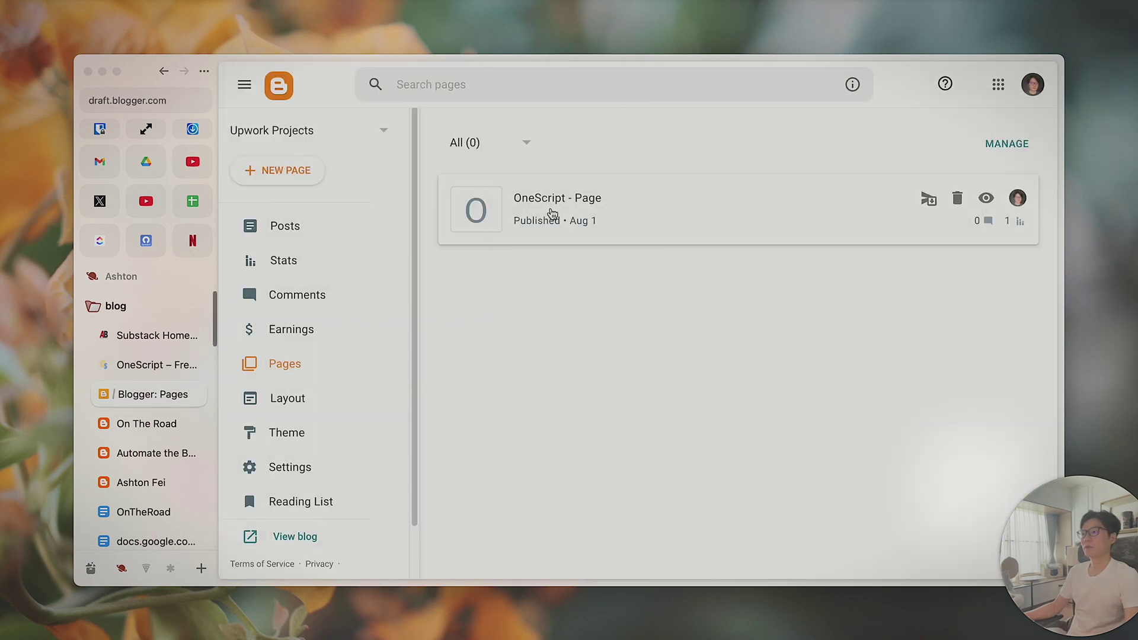
pyautogui.click(720, 220)
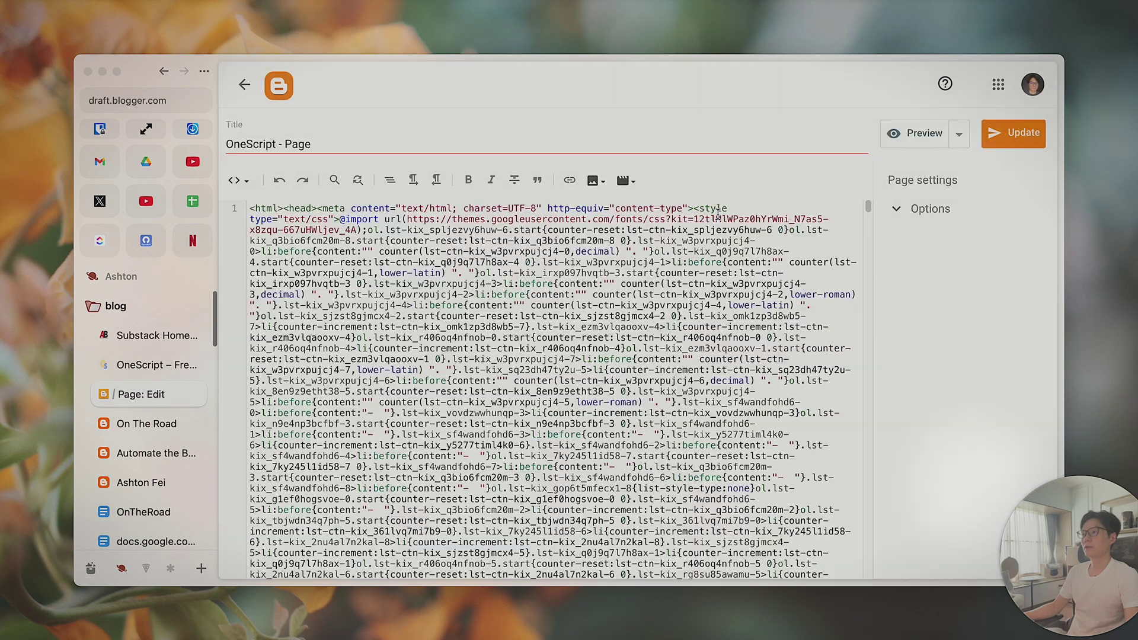
# - Search the page's HTML for '<!-- more' and confirm the read-more tag is present
pyautogui.press('super+f')
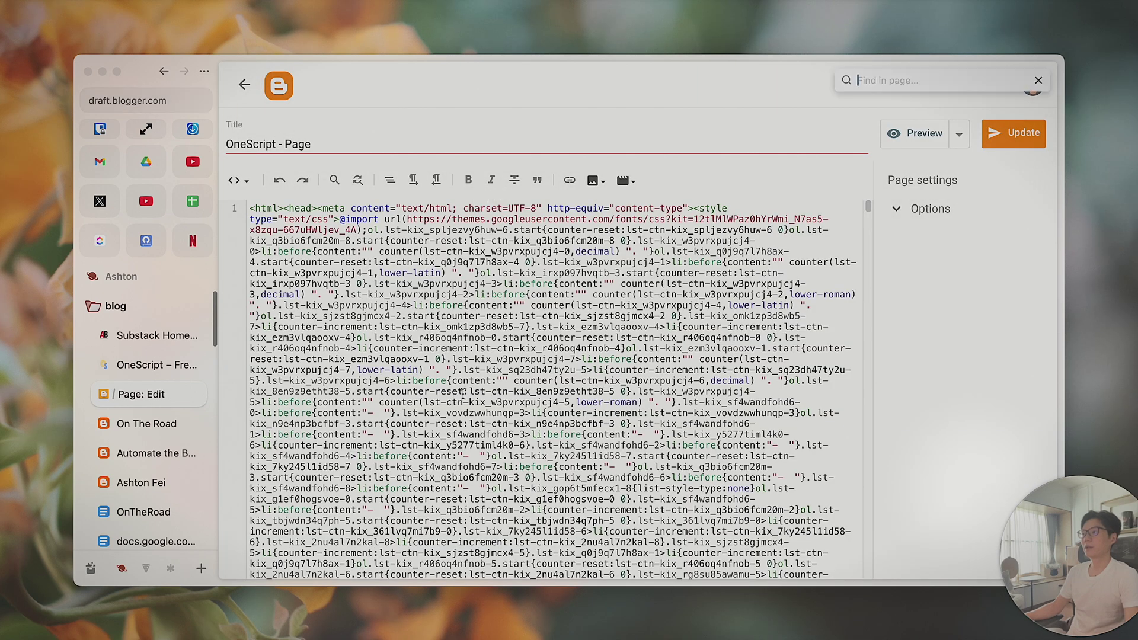
pyautogui.write('<!--')
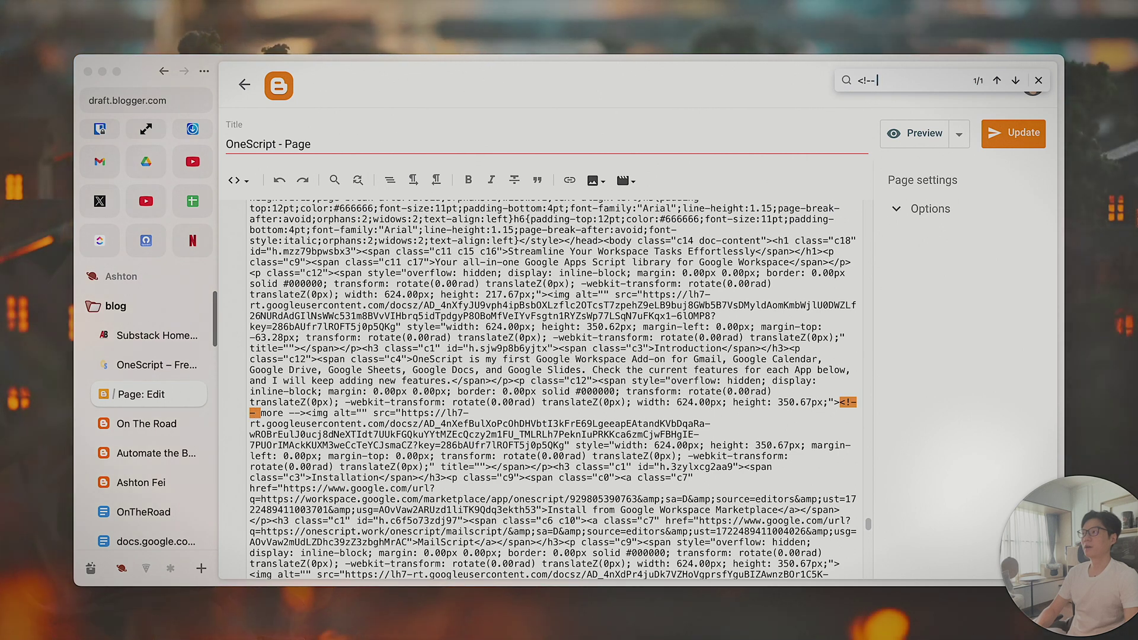
pyautogui.write('more')
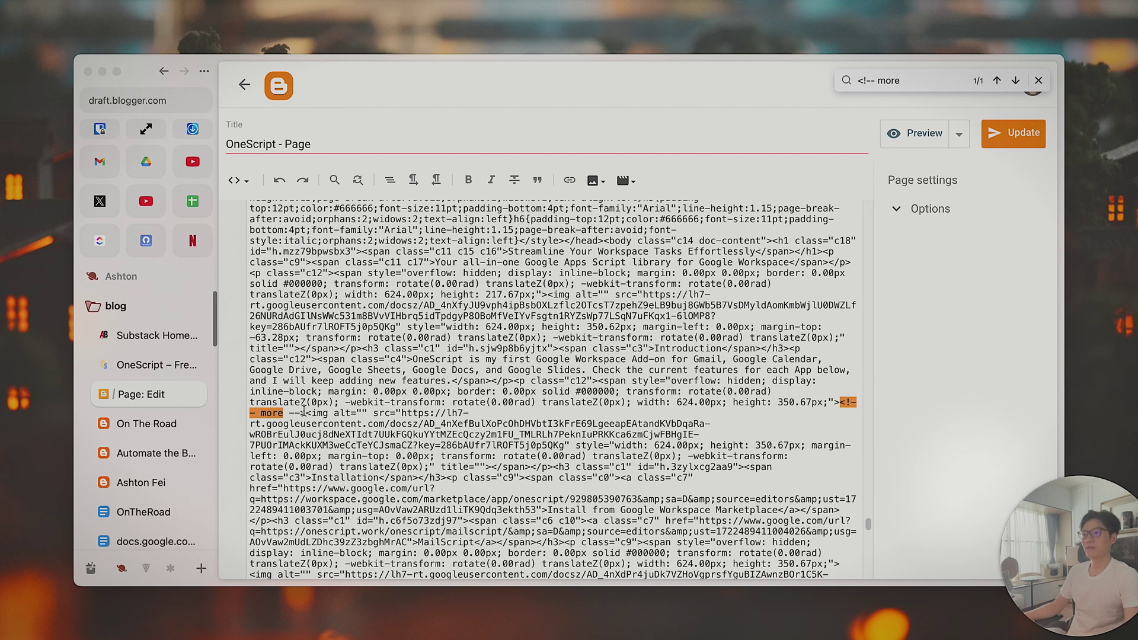
pyautogui.hotkey('shift', 'Left')
pyautogui.hotkey('shift', 'Left')
pyautogui.hotkey('shift', 'Left')
pyautogui.hotkey('shift', 'Left')
pyautogui.click(843, 400)
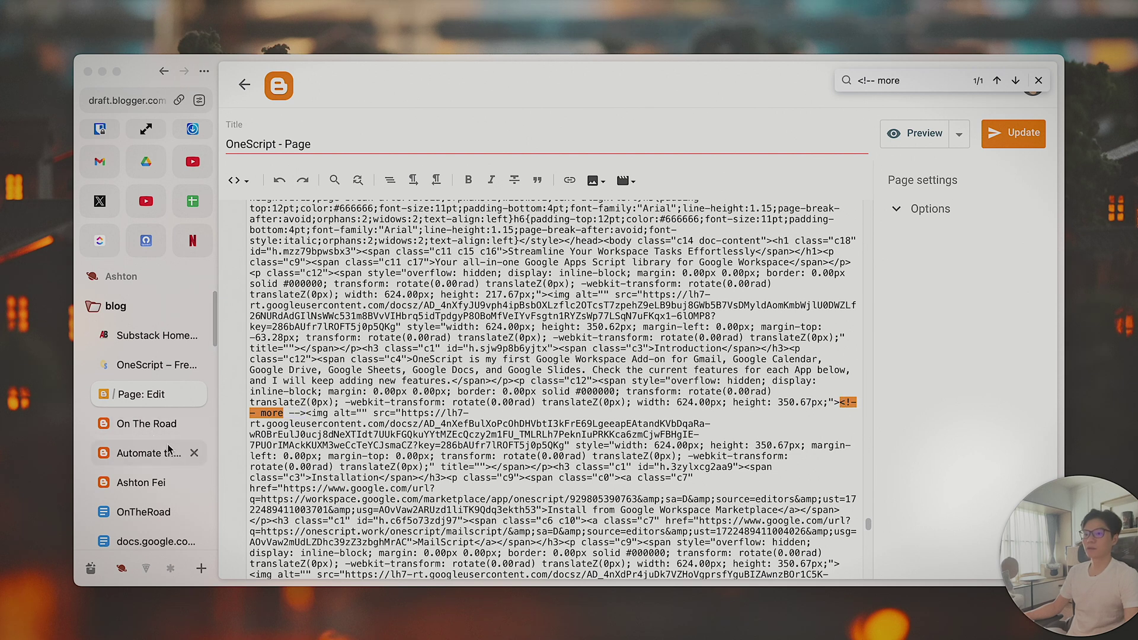
pyautogui.scroll(-3, 205, 457)
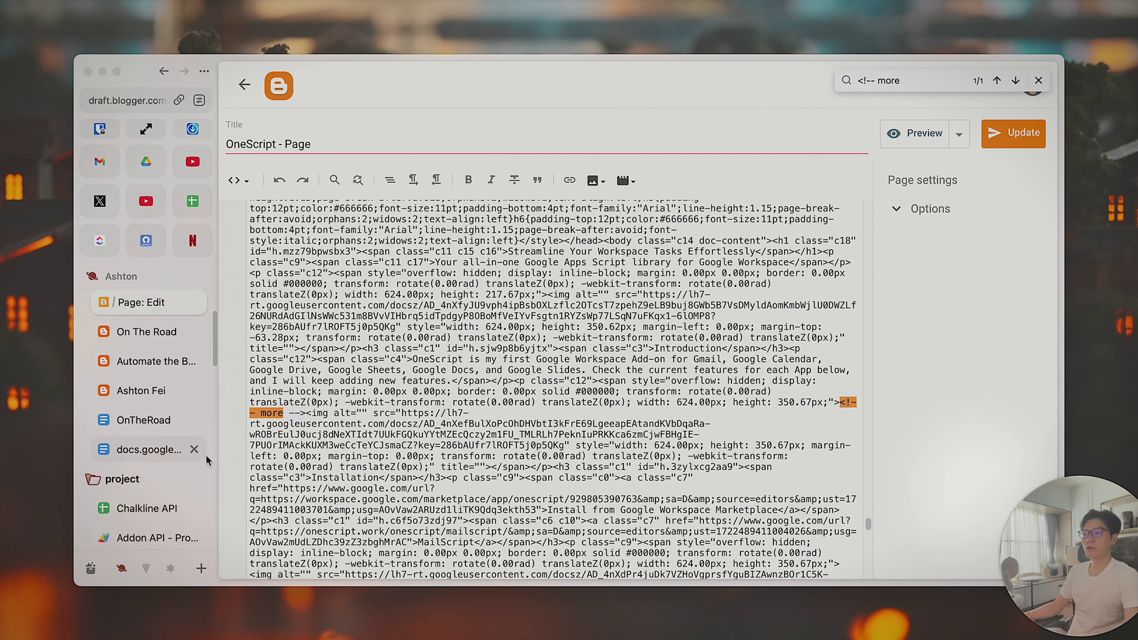
pyautogui.scroll(3, 148, 430)
pyautogui.scroll(-5, 152, 415)
pyautogui.scroll(2, 151, 415)
pyautogui.scroll(8, 152, 415)
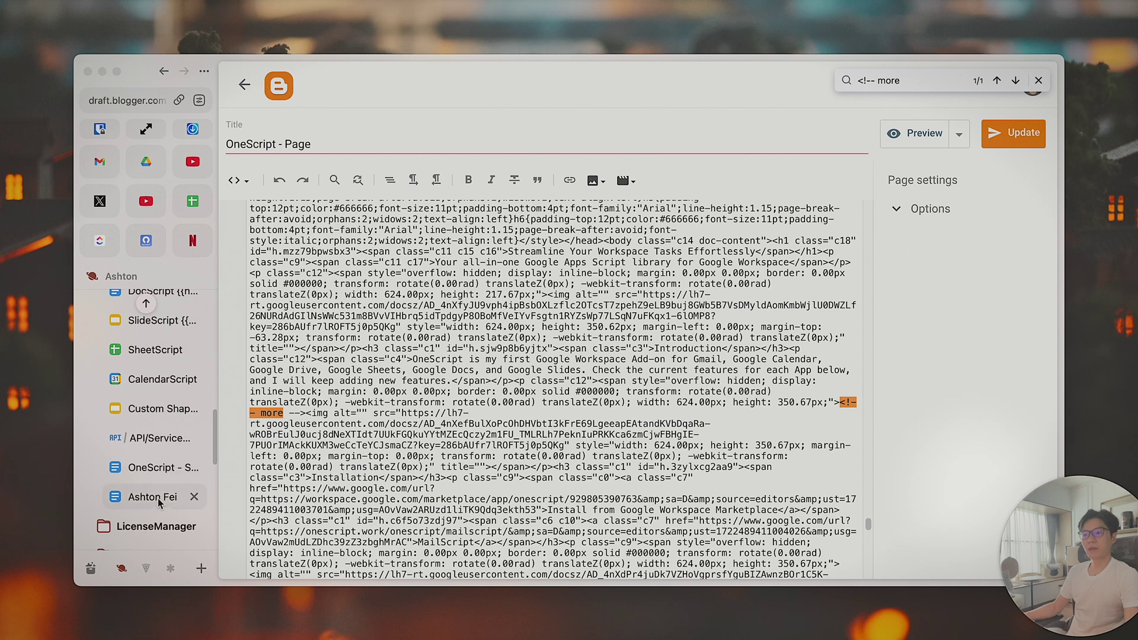
# - Return to the OneScript Google Doc, hide the sidebar, and review the document with the Easy Blog panel still open
pyautogui.click(158, 503)
pyautogui.click(159, 468)
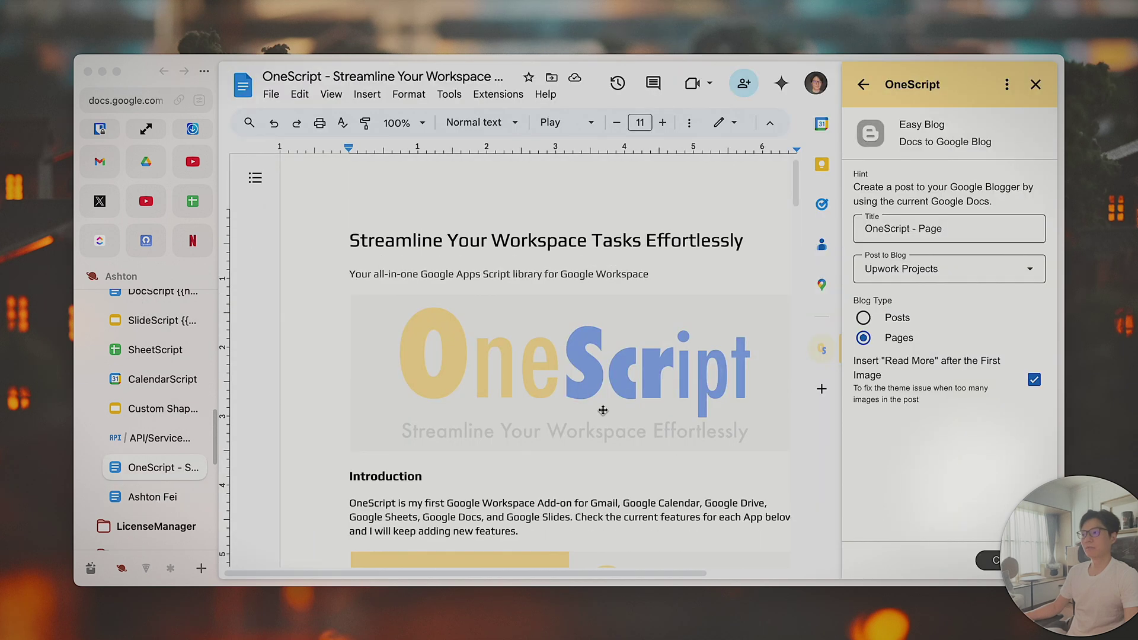
pyautogui.click(422, 187)
pyautogui.press('super+s')
pyautogui.click(624, 247)
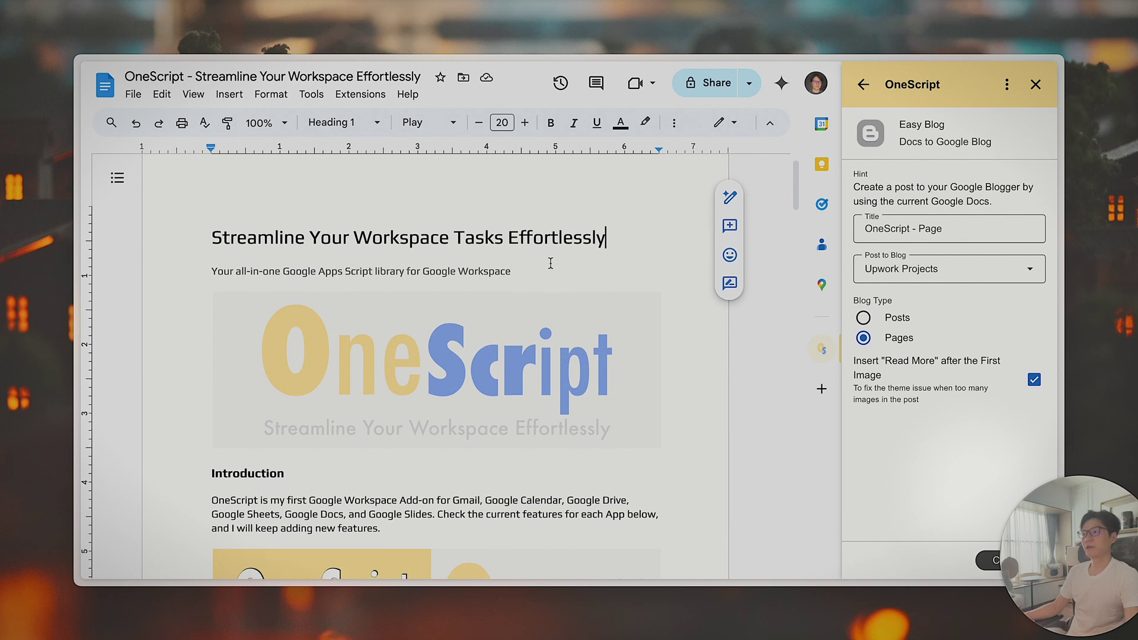
pyautogui.scroll(-20, 550, 266)
pyautogui.scroll(-20, 550, 267)
pyautogui.scroll(10, 551, 264)
pyautogui.scroll(20, 551, 264)
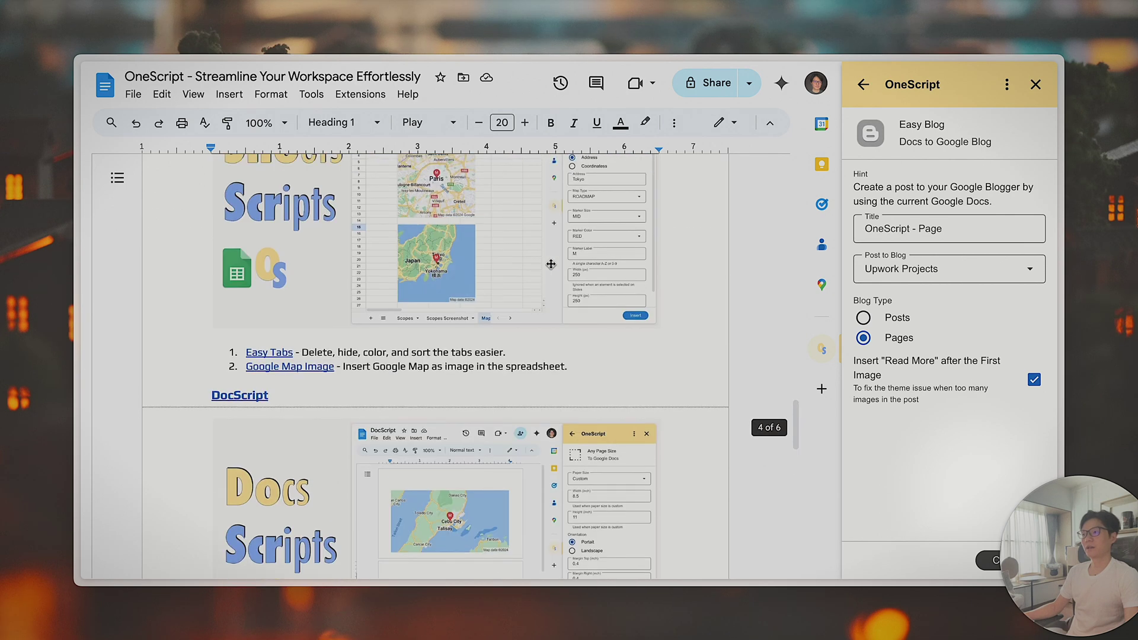